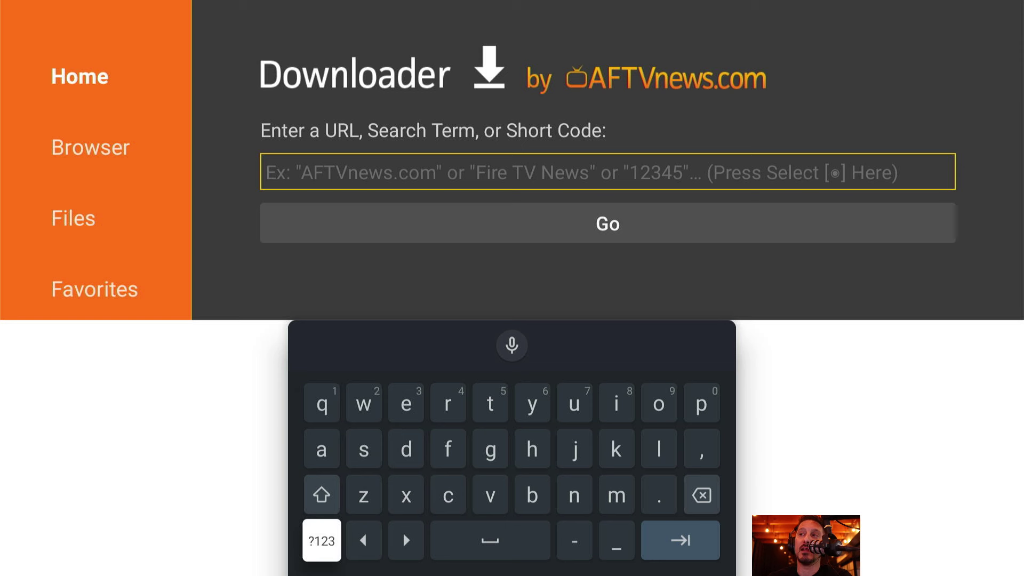
Enter the short code 92769 in Downloader and load its page.
{"action": "key", "text": "Return"}
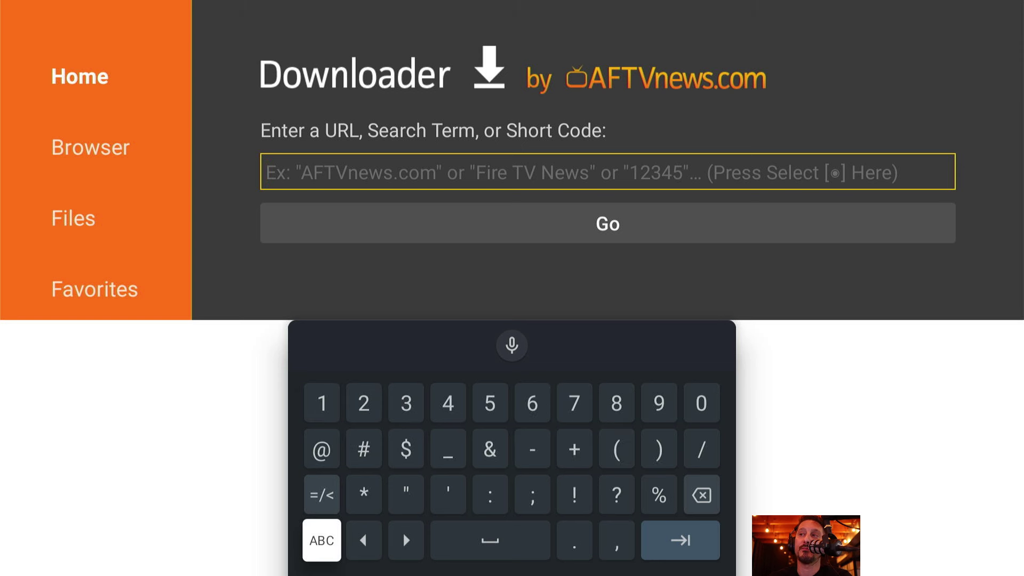
{"action": "key", "text": "Up"}
{"action": "key", "text": "Up"}
{"action": "key", "text": "Up"}
{"action": "key", "text": "Right"}
{"action": "key", "text": "Right"}
{"action": "key", "text": "Right"}
{"action": "key", "text": "Right"}
{"action": "key", "text": "Right"}
{"action": "key", "text": "Right"}
{"action": "key", "text": "Right"}
{"action": "key", "text": "Right"}
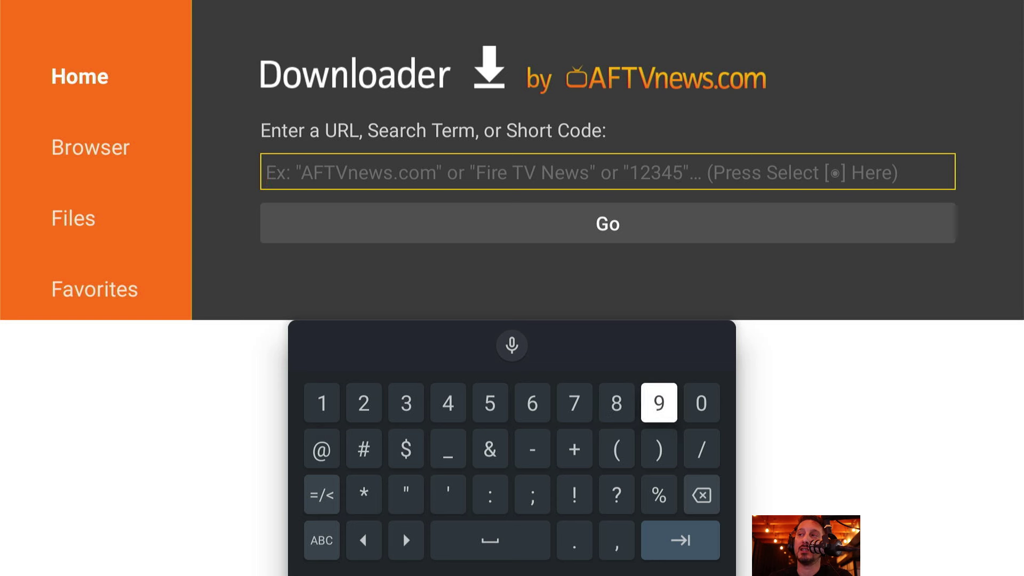
{"action": "key", "text": "Return"}
{"action": "key", "text": "Right"}
{"action": "key", "text": "Right"}
{"action": "key", "text": "Right"}
{"action": "key", "text": "Return"}
{"action": "key", "text": "Right"}
{"action": "key", "text": "Right"}
{"action": "key", "text": "Right"}
{"action": "key", "text": "Right"}
{"action": "key", "text": "Right"}
{"action": "key", "text": "Return"}
{"action": "key", "text": "Left"}
{"action": "key", "text": "Return"}
{"action": "key", "text": "Right"}
{"action": "key", "text": "Right"}
{"action": "key", "text": "Right"}
{"action": "key", "text": "Return"}
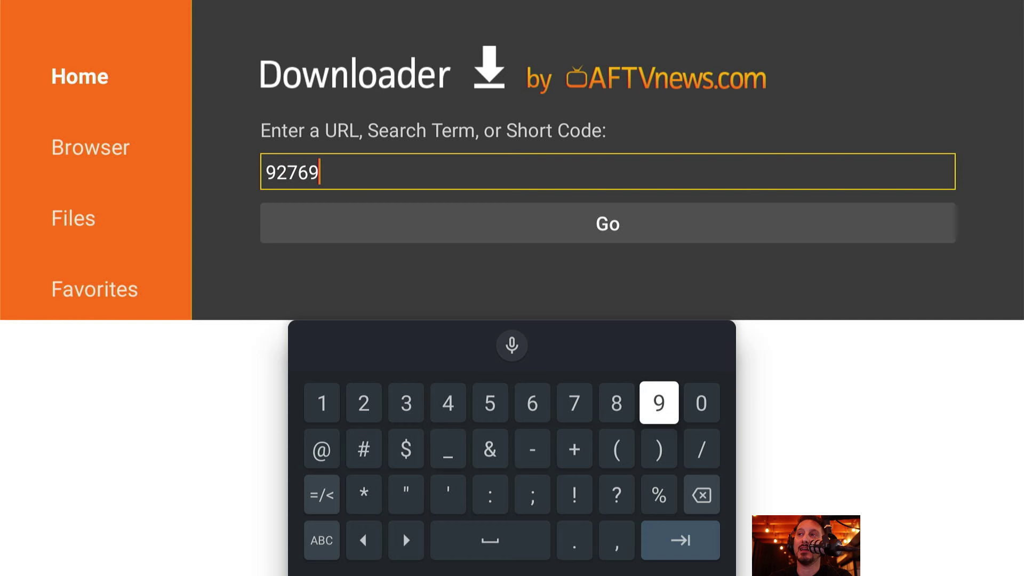
{"action": "key", "text": "Down"}
{"action": "key", "text": "Down"}
{"action": "key", "text": "Down"}
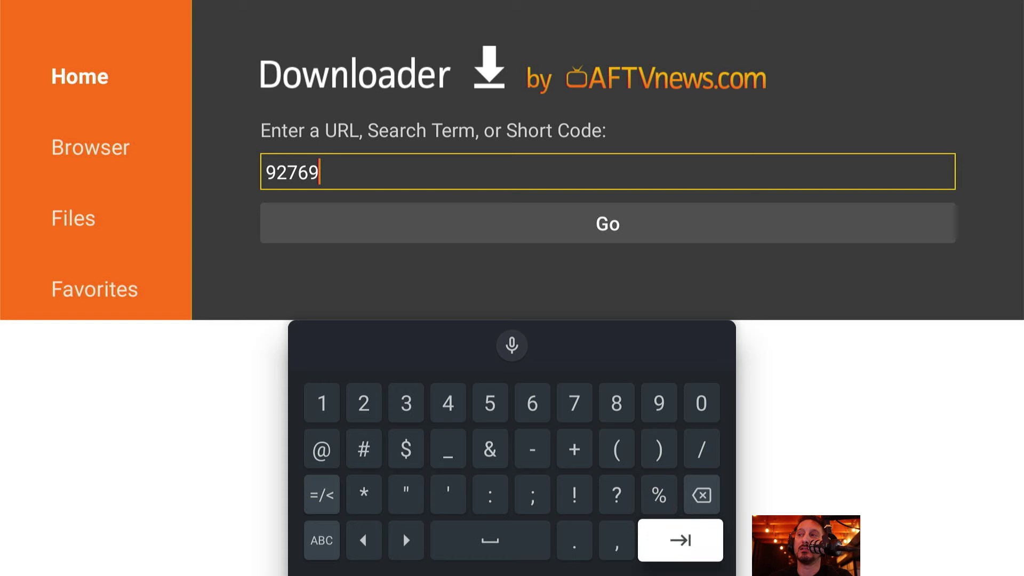
{"action": "key", "text": "Return"}
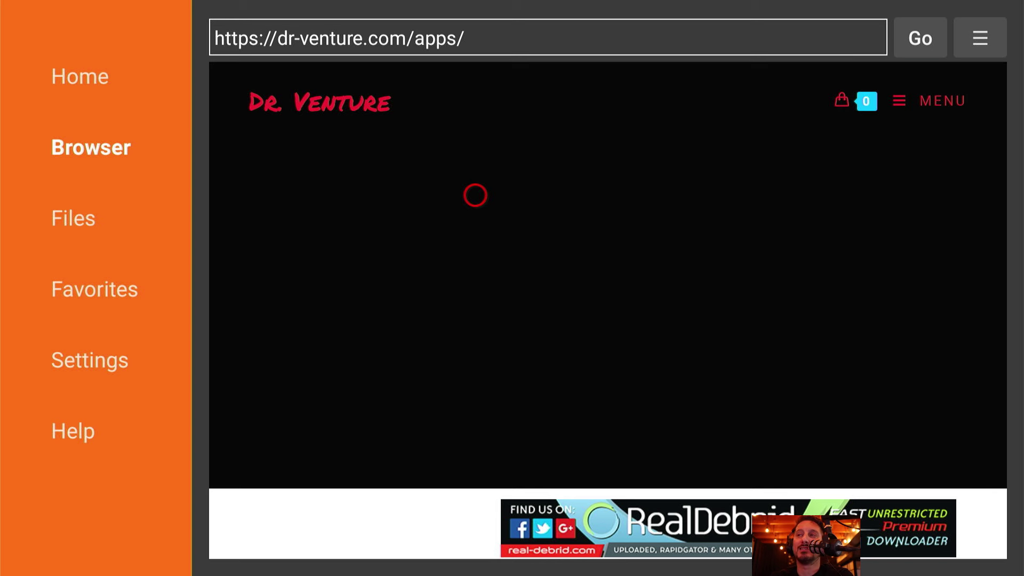
Switch the dr-venture.com apps page to fullscreen mode.
{"action": "key", "text": "Menu"}
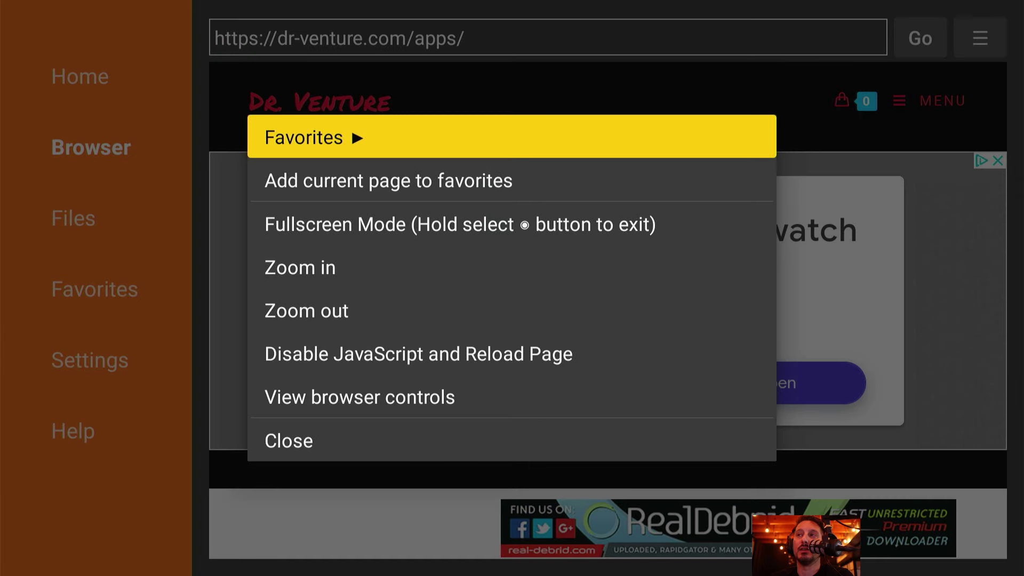
{"action": "key", "text": "Down"}
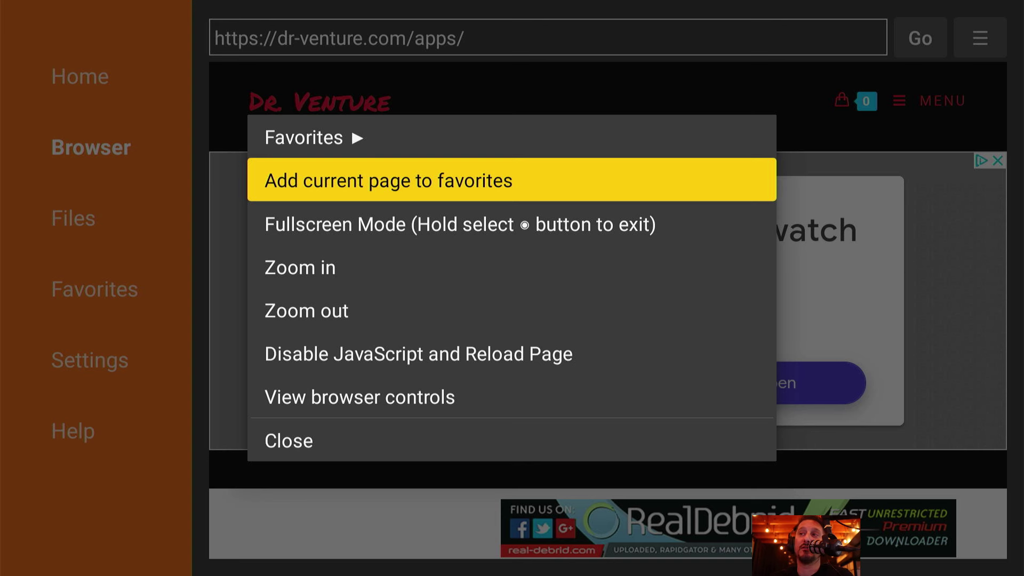
{"action": "key", "text": "Down"}
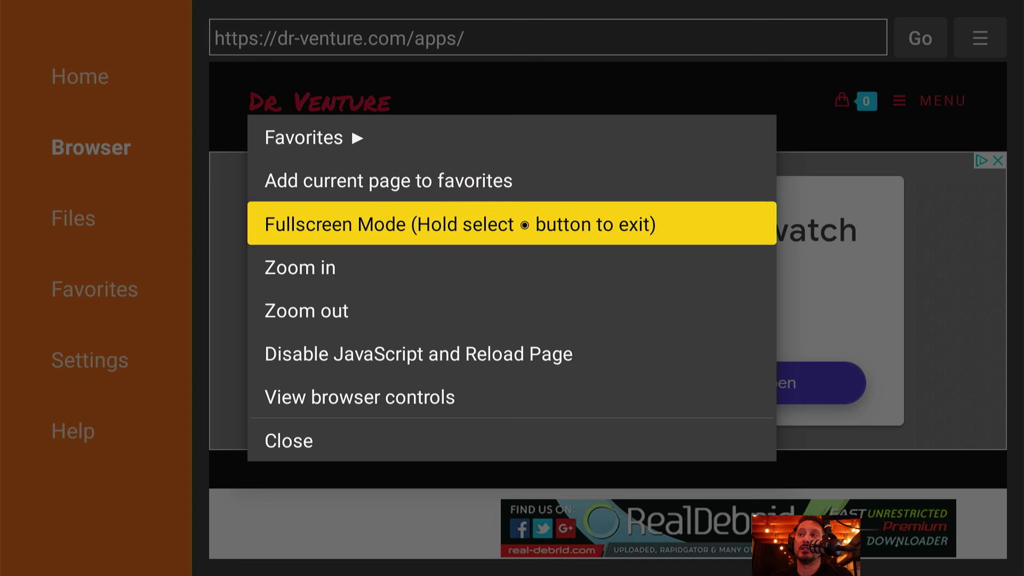
{"action": "key", "text": "Return"}
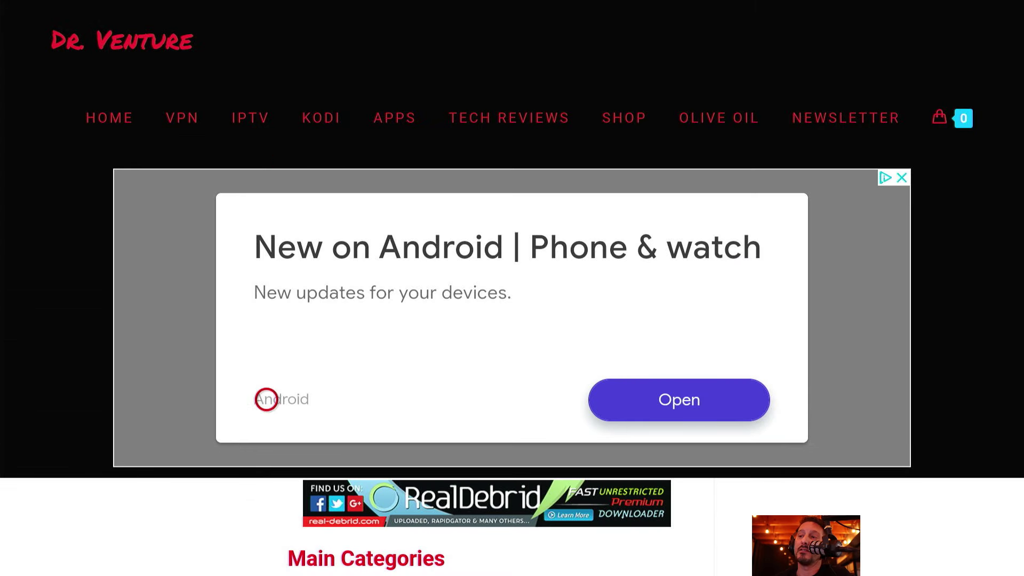
Open the Kodi Versions category on the apps page, closing the ad that covers it.
{"action": "scroll", "coordinate": [266, 542], "scroll_direction": "down", "scroll_amount": 5}
{"action": "scroll", "coordinate": [266, 555], "scroll_direction": "down", "scroll_amount": 5}
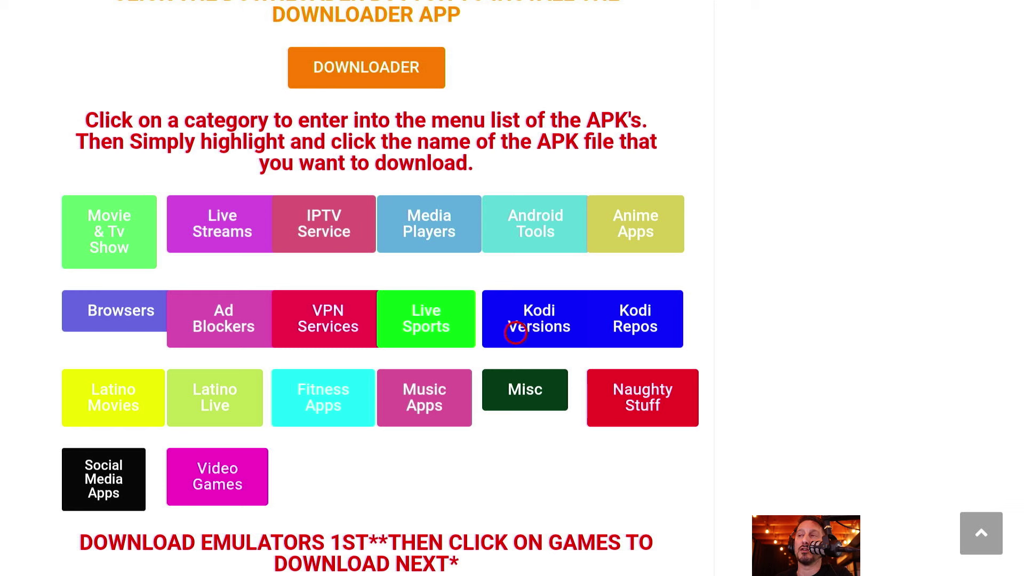
{"action": "left_click", "coordinate": [516, 332]}
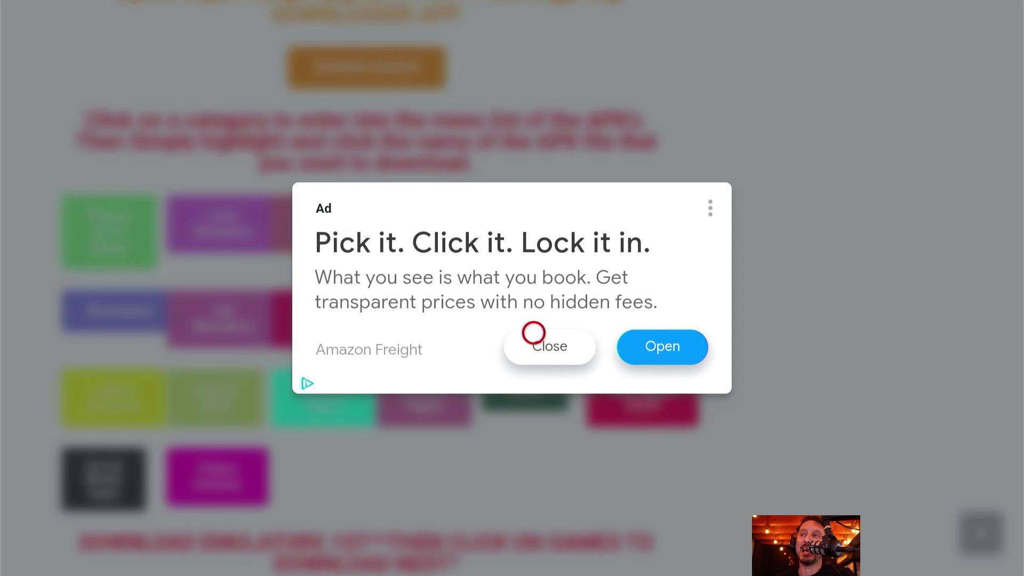
{"action": "left_click", "coordinate": [569, 360]}
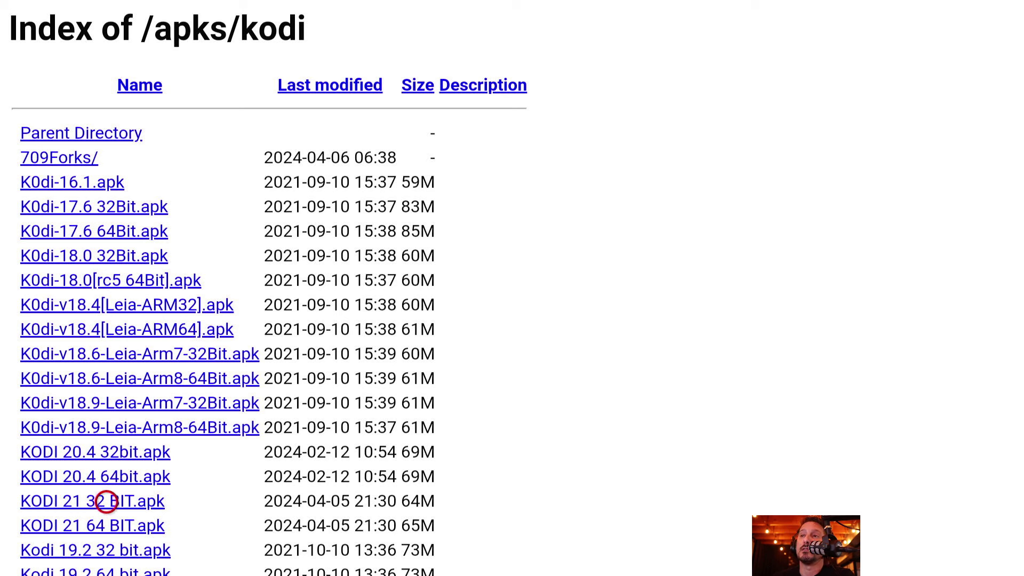
Look through the Kodi file listing and download KODI 21 64 BIT.apk.
{"action": "scroll", "coordinate": [105, 553], "scroll_direction": "down", "scroll_amount": 5}
{"action": "scroll", "coordinate": [106, 555], "scroll_direction": "down", "scroll_amount": 3}
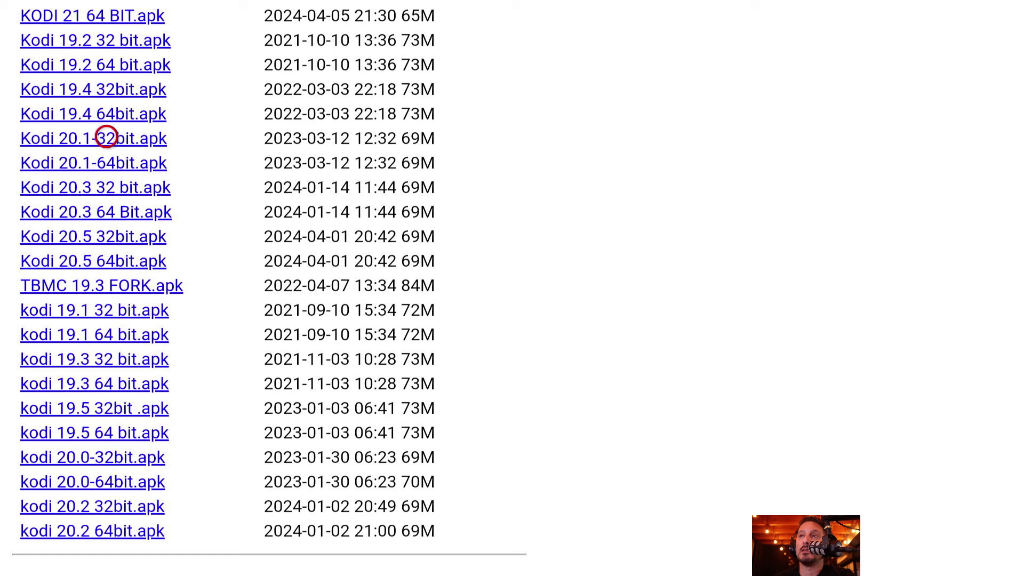
{"action": "scroll", "coordinate": [105, 21], "scroll_direction": "up", "scroll_amount": 8}
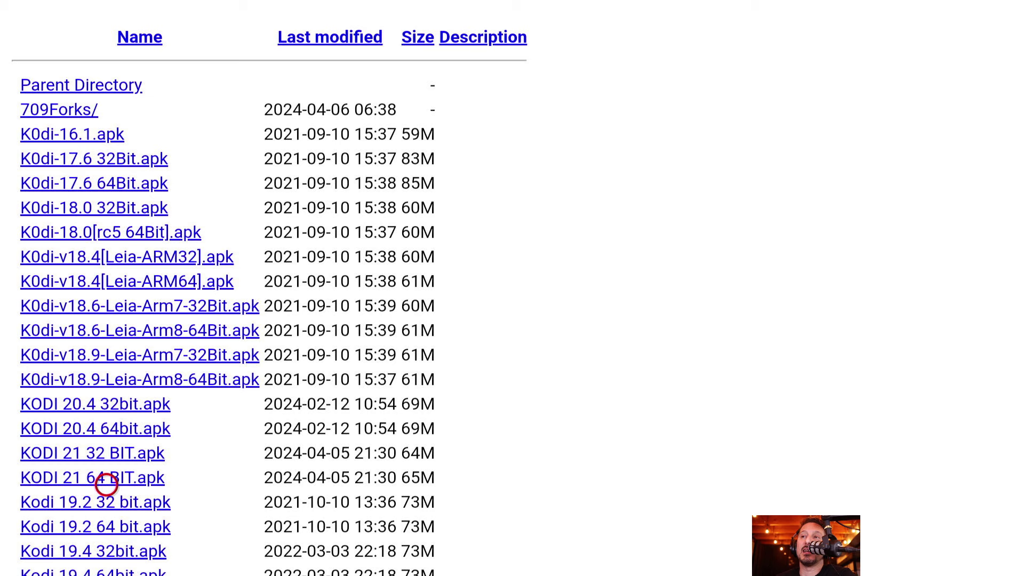
{"action": "left_click", "coordinate": [106, 484]}
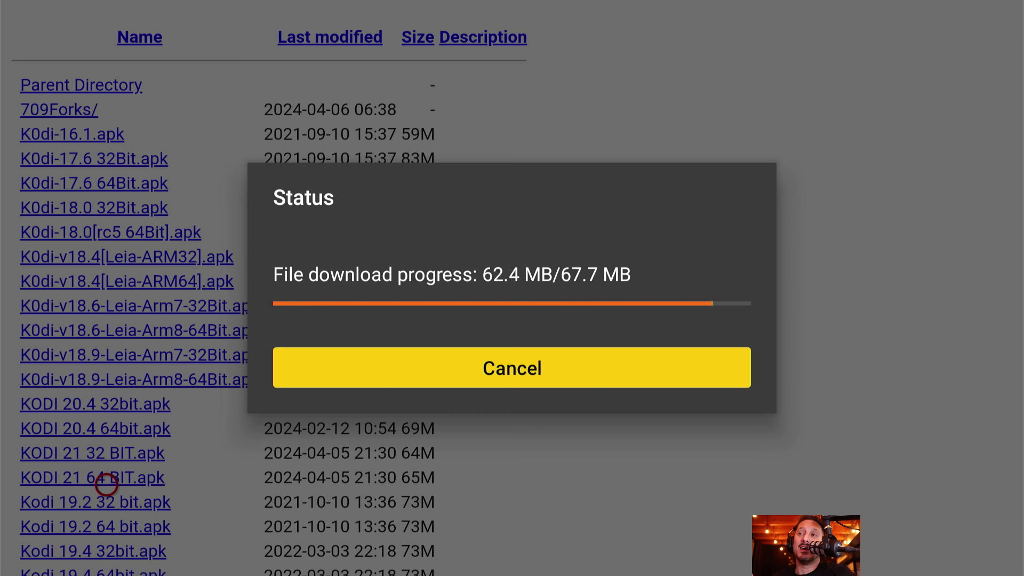
Install Kodi from the downloaded APK and finish the installer without opening the app.
{"action": "key", "text": "Return"}
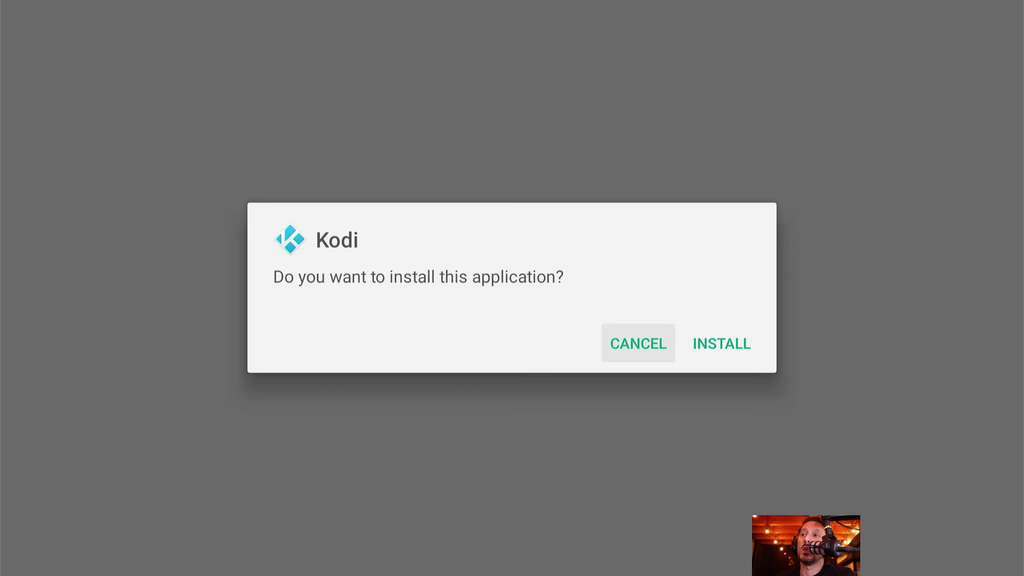
{"action": "key", "text": "Right"}
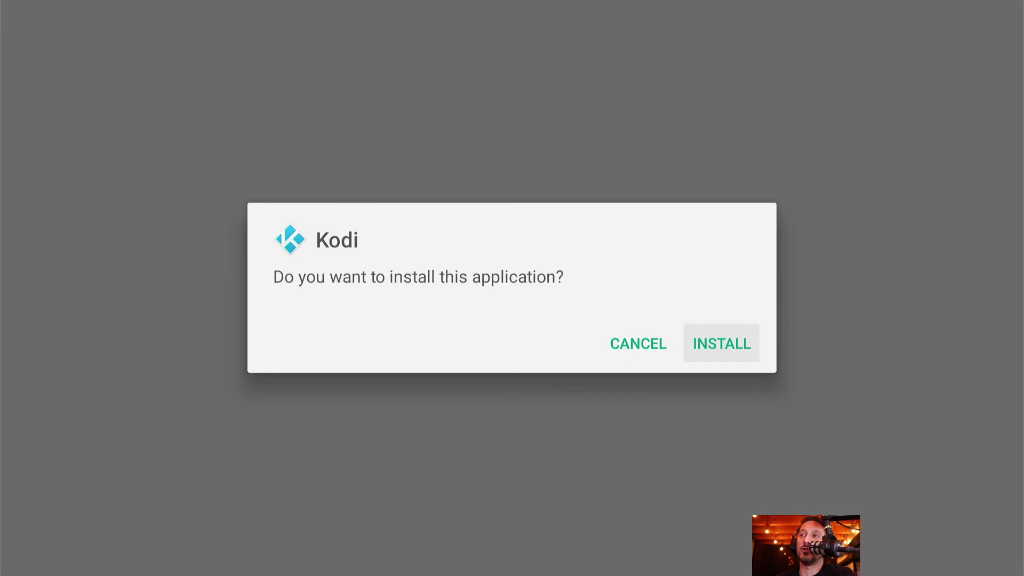
{"action": "key", "text": "Return"}
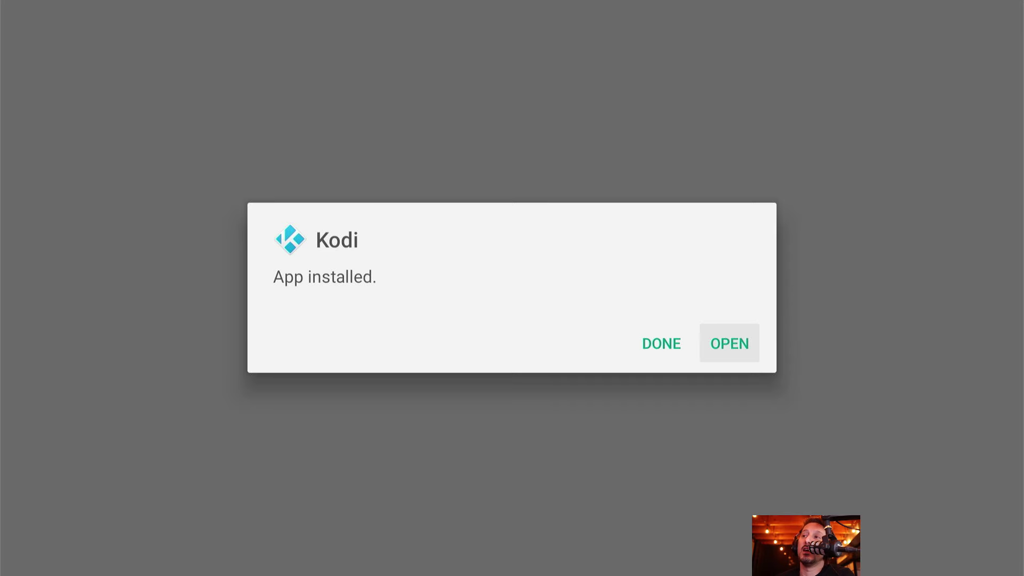
{"action": "key", "text": "Left"}
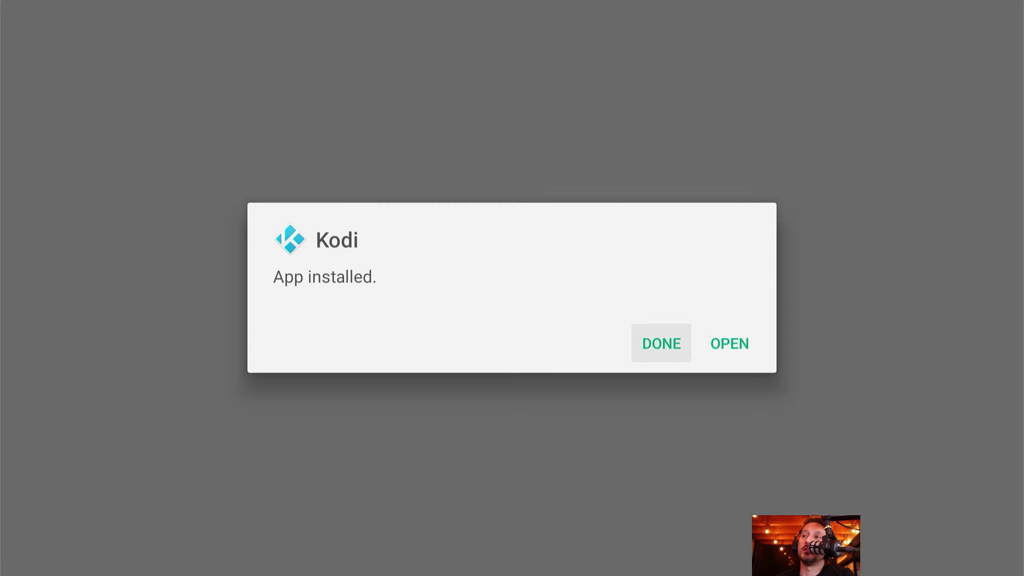
{"action": "key", "text": "Return"}
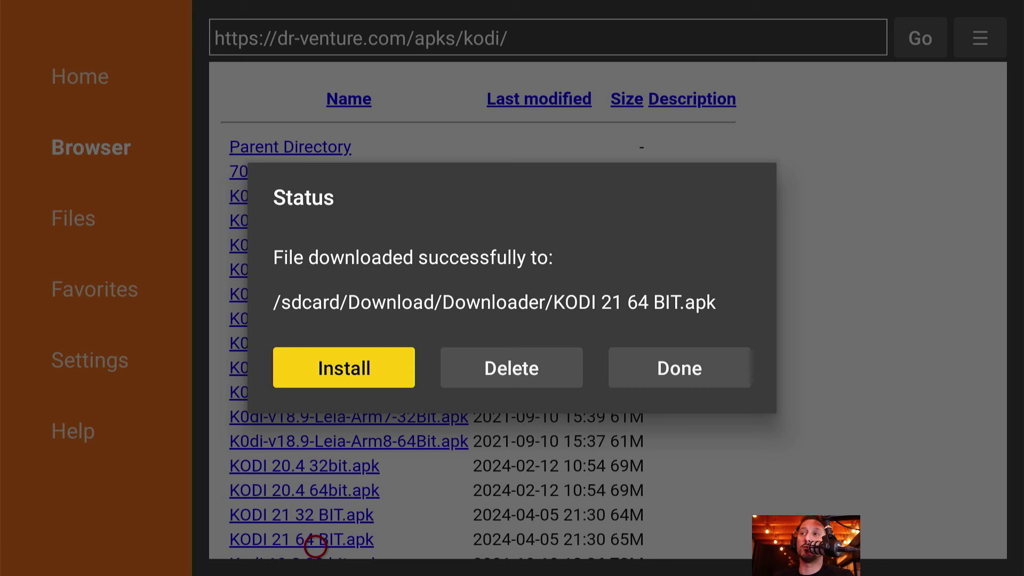
Delete the downloaded KODI 21 64 BIT.apk file from storage and confirm the deletion.
{"action": "key", "text": "Right"}
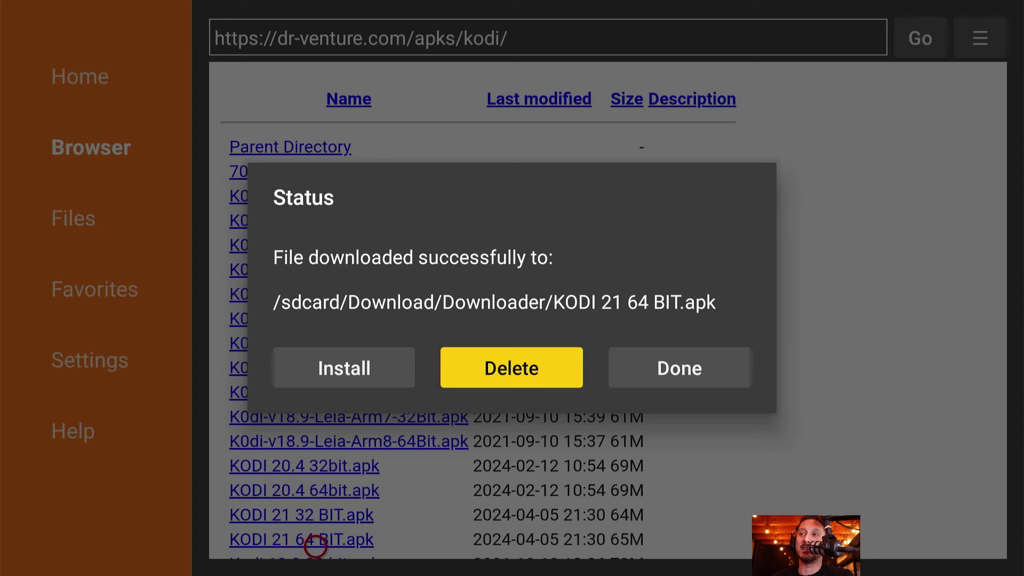
{"action": "key", "text": "Return"}
{"action": "key", "text": "Left"}
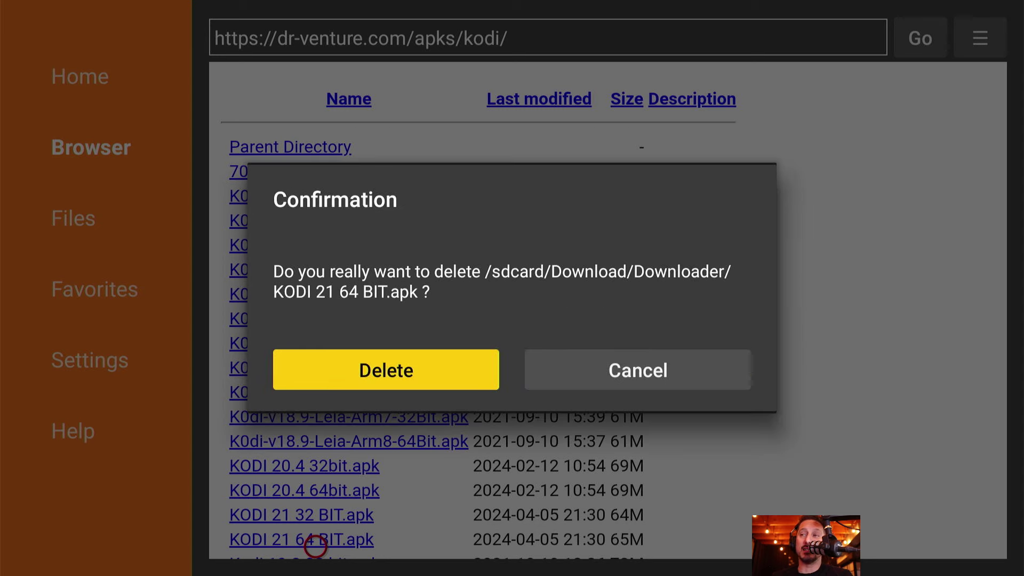
{"action": "key", "text": "Return"}
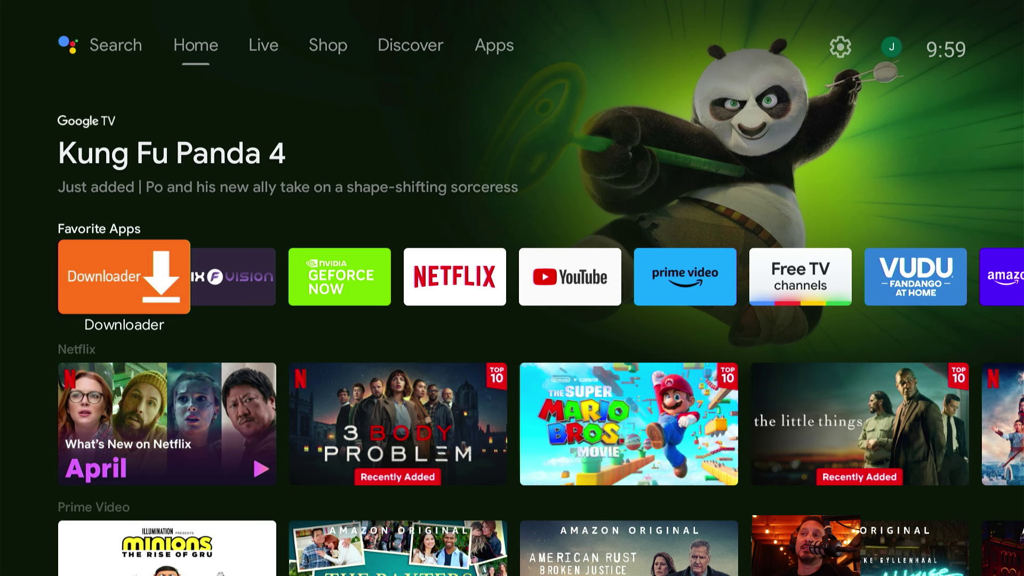
{"action": "key", "text": "Right"}
{"action": "key", "text": "Right"}
{"action": "key", "text": "Right"}
{"action": "key", "text": "Left"}
{"action": "key", "text": "Left"}
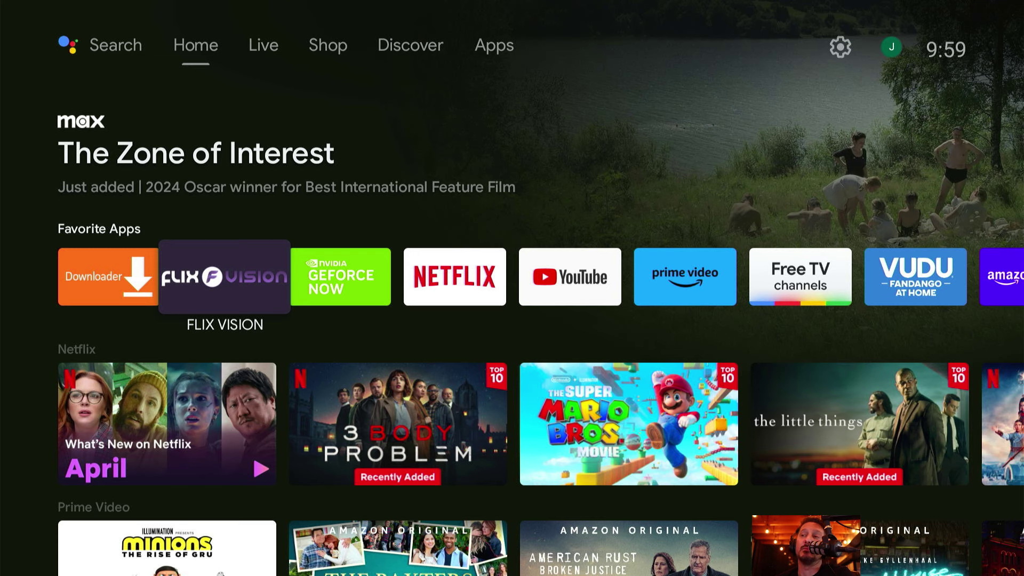
Go to the Apps page of the TV home screen and select Kodi among the installed apps.
{"action": "key", "text": "Up"}
{"action": "key", "text": "Up"}
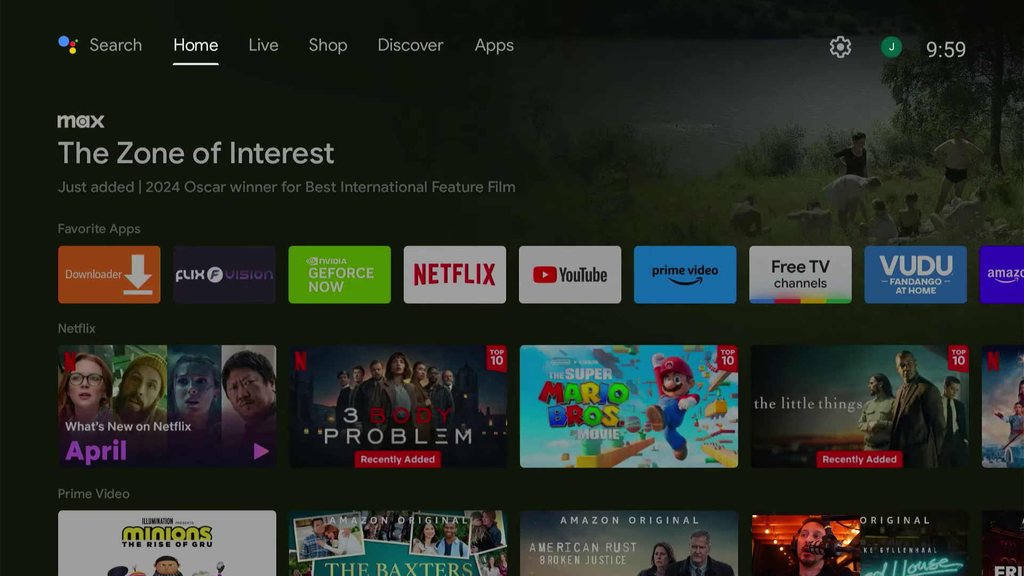
{"action": "key", "text": "Right"}
{"action": "key", "text": "Right"}
{"action": "key", "text": "Right"}
{"action": "key", "text": "Right"}
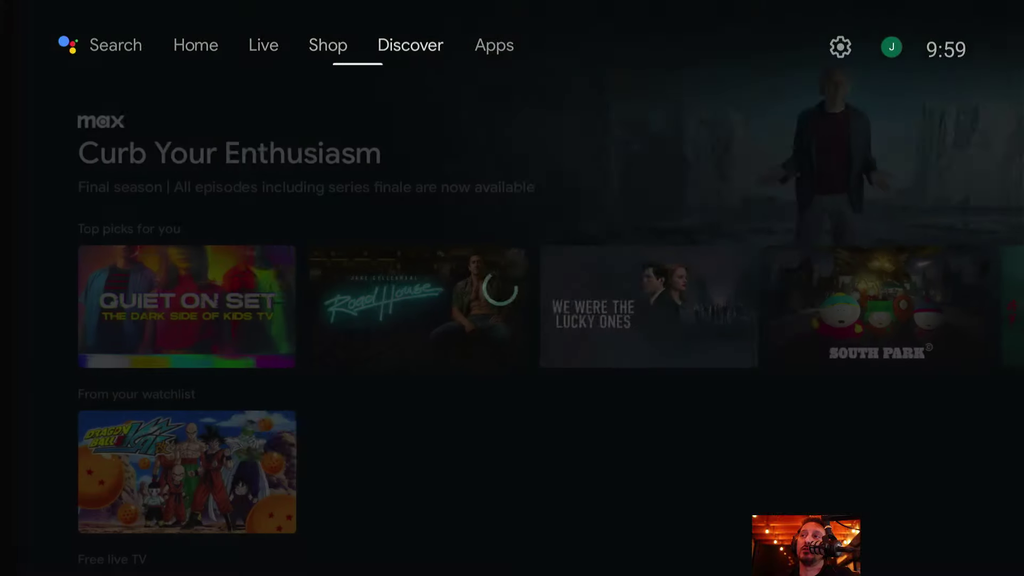
{"action": "key", "text": "Down"}
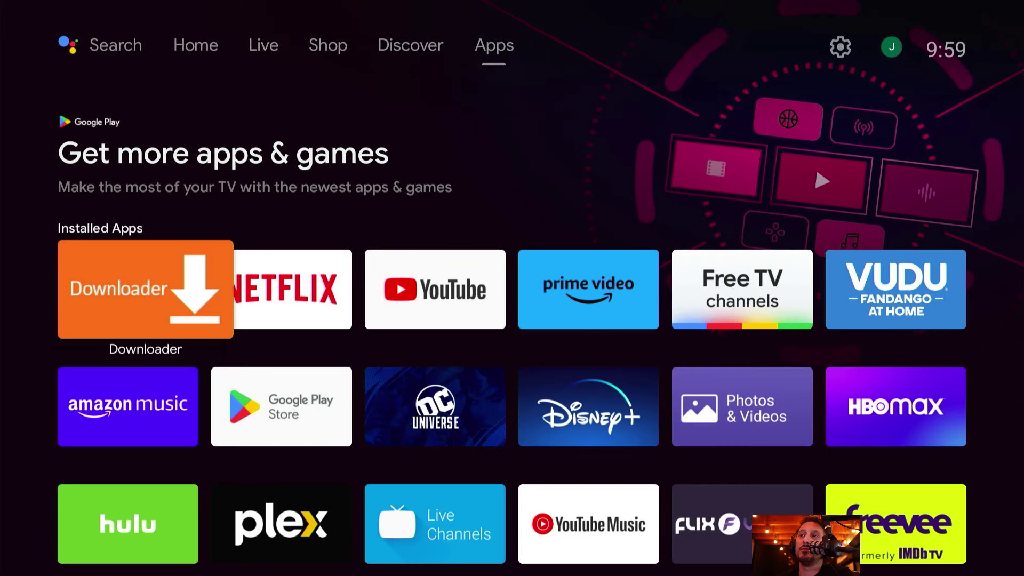
{"action": "key", "text": "Down"}
{"action": "key", "text": "Down"}
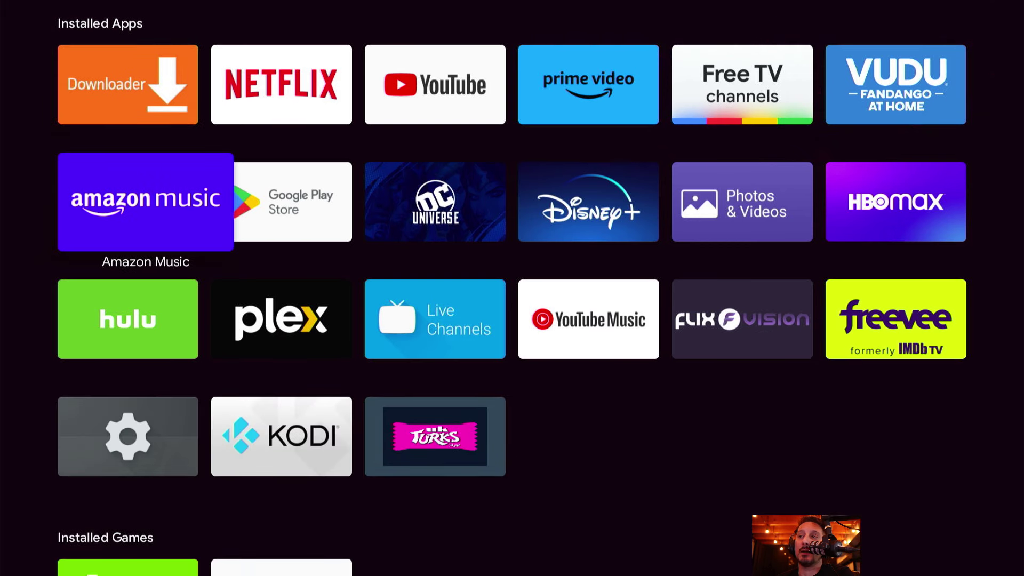
{"action": "key", "text": "Down"}
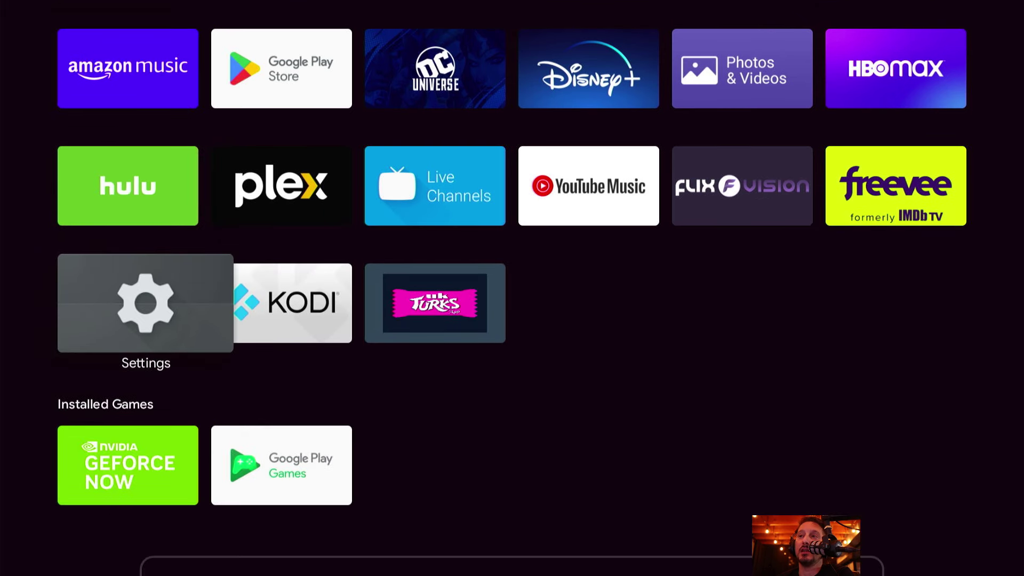
{"action": "key", "text": "Right"}
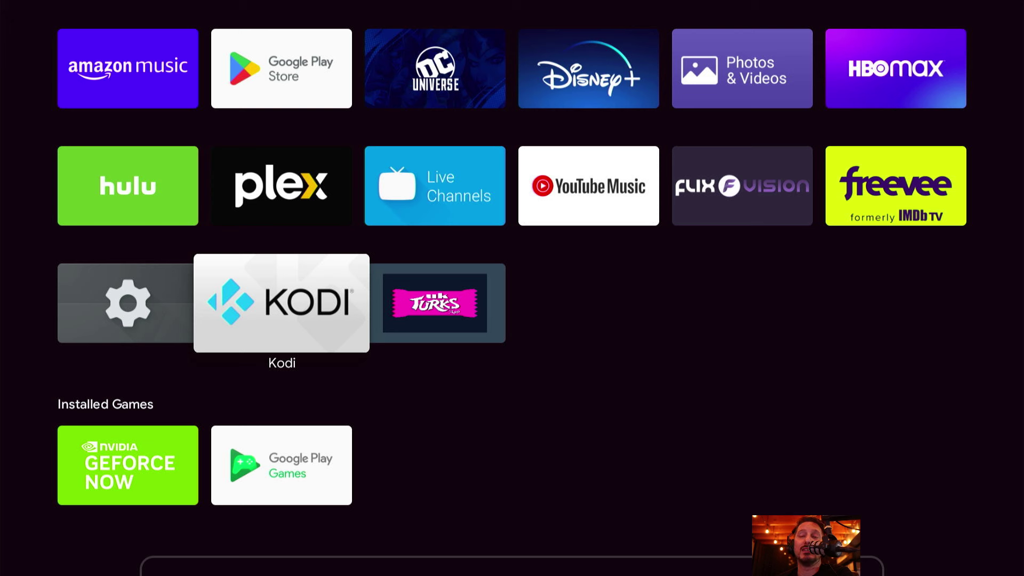
Open Kodi's app info to check the installed version, and close it again.
{"action": "key", "text": "Return"}
{"action": "key", "text": "Down"}
{"action": "key", "text": "Down"}
{"action": "key", "text": "Down"}
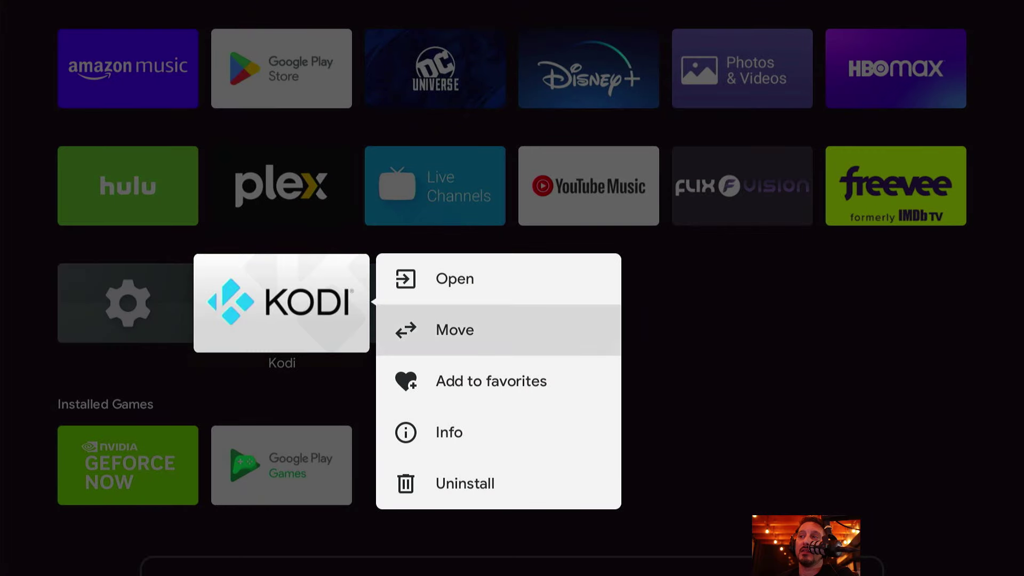
{"action": "key", "text": "Escape"}
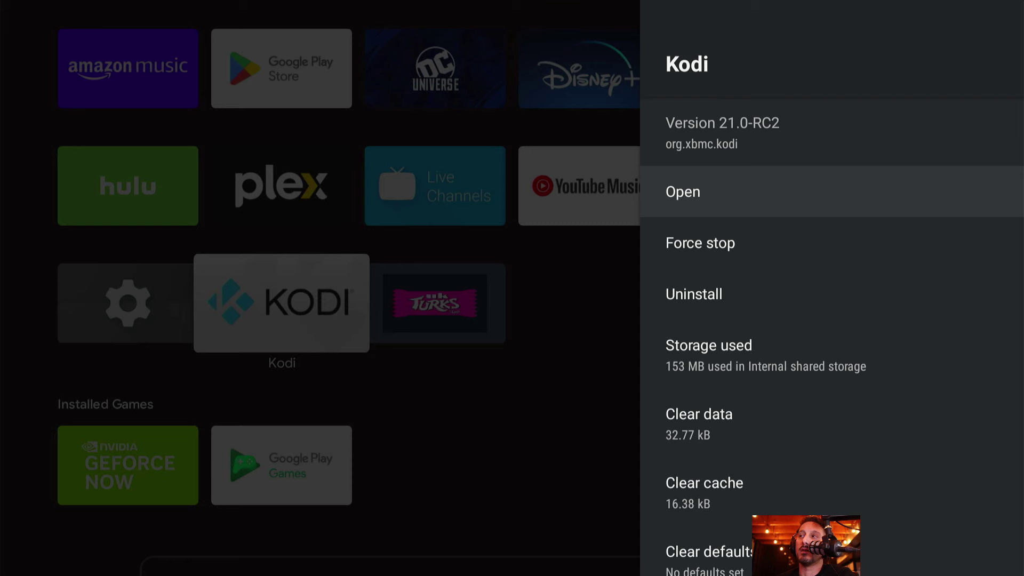
{"action": "key", "text": "Escape"}
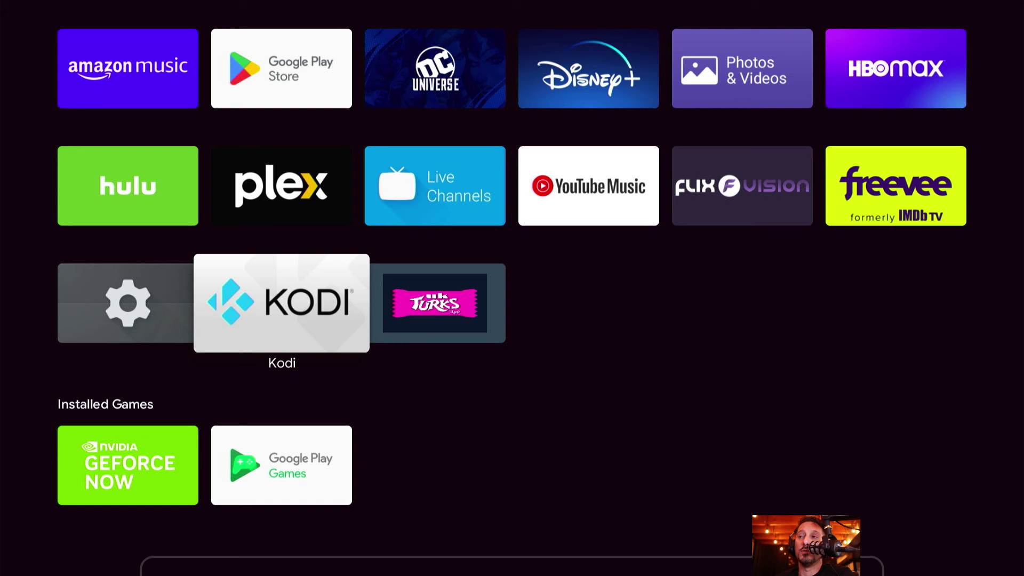
Add Kodi to the favorite apps from its entry among the installed apps.
{"action": "key", "text": "Return"}
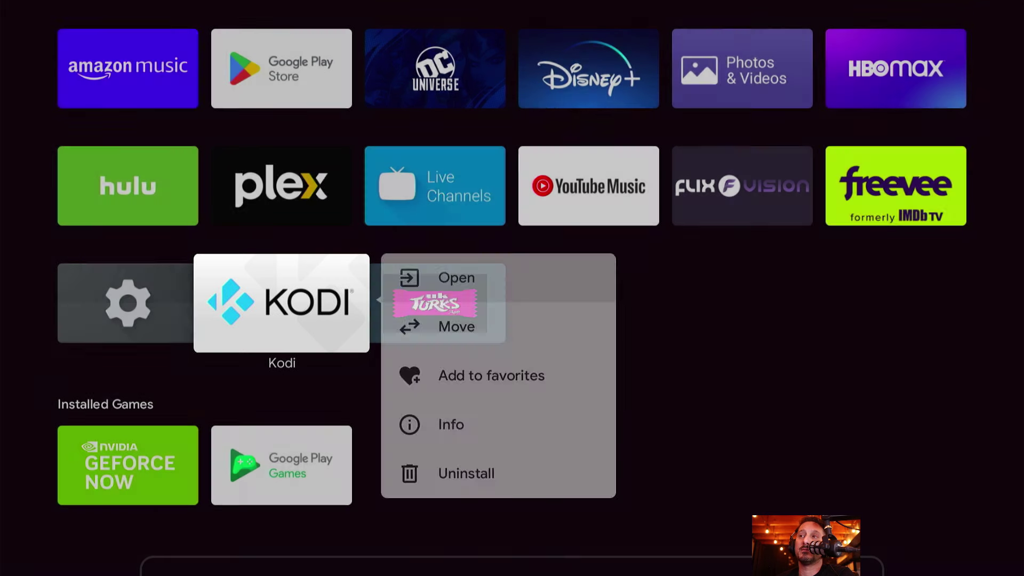
{"action": "key", "text": "Down"}
{"action": "key", "text": "Down"}
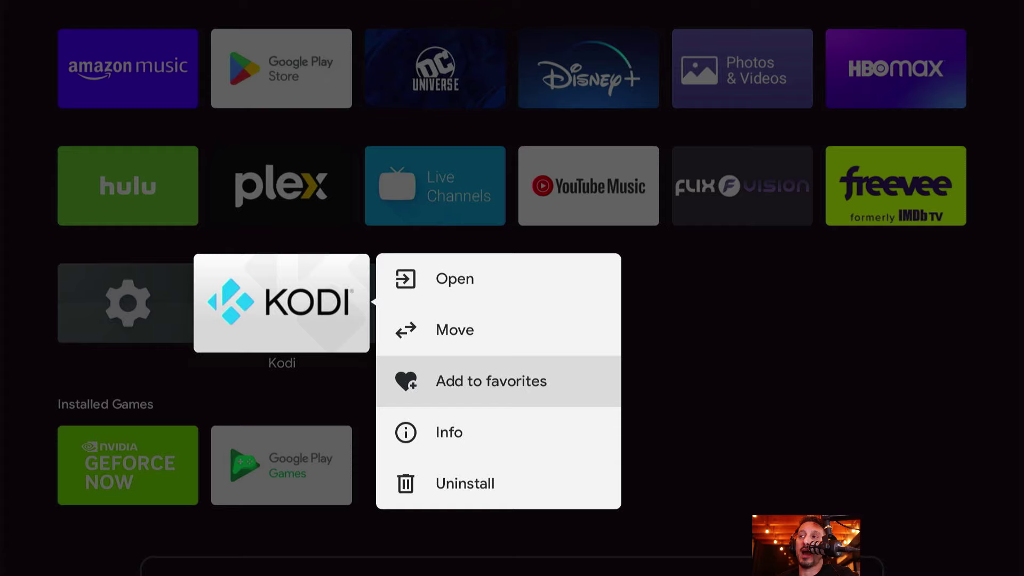
{"action": "key", "text": "Return"}
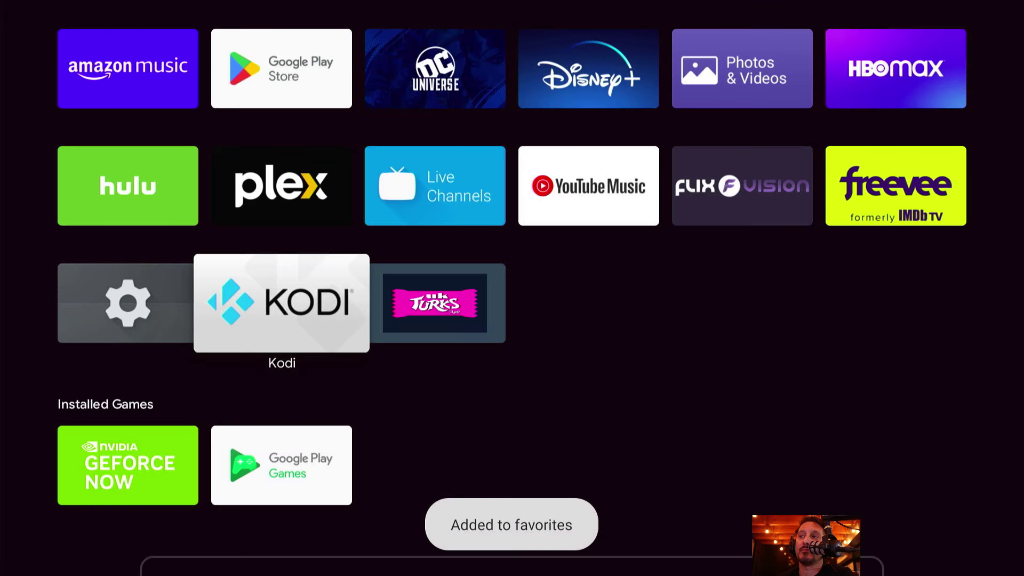
Return to the TV's Home page and go to the Favorite Apps row.
{"action": "key", "text": "Up"}
{"action": "key", "text": "Up"}
{"action": "key", "text": "Up"}
{"action": "key", "text": "Up"}
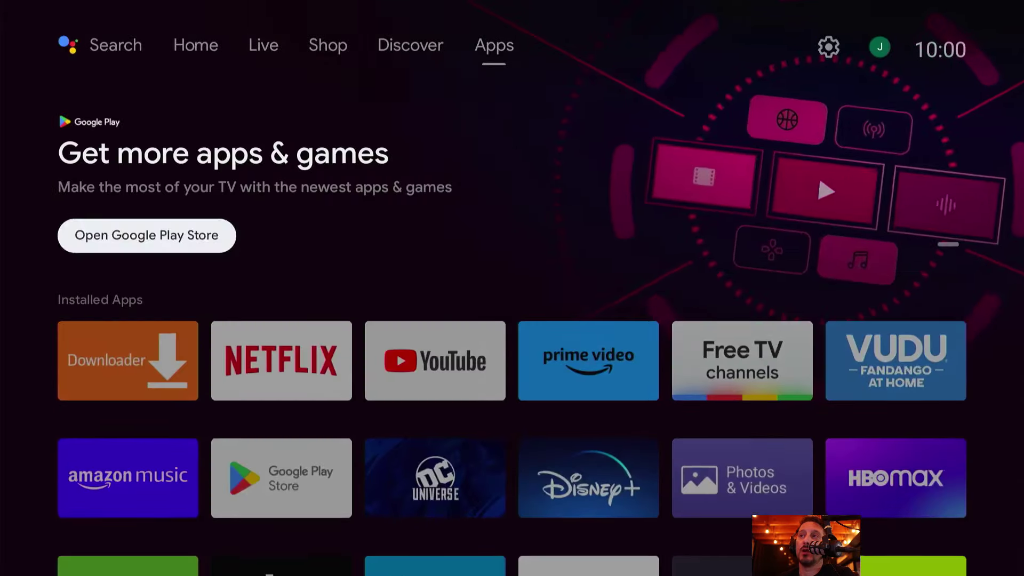
{"action": "key", "text": "Left"}
{"action": "key", "text": "Left"}
{"action": "key", "text": "Left"}
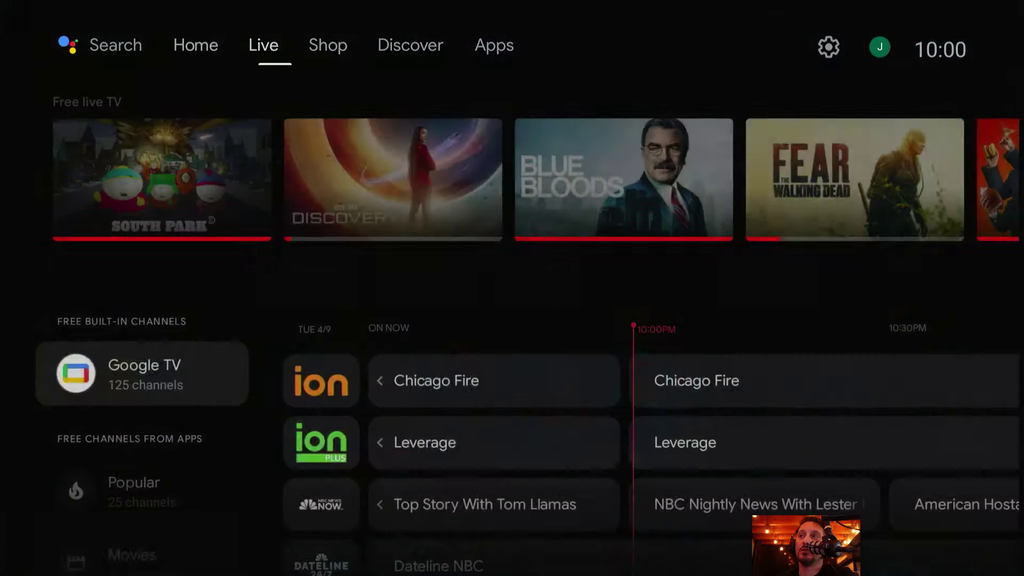
{"action": "key", "text": "Down"}
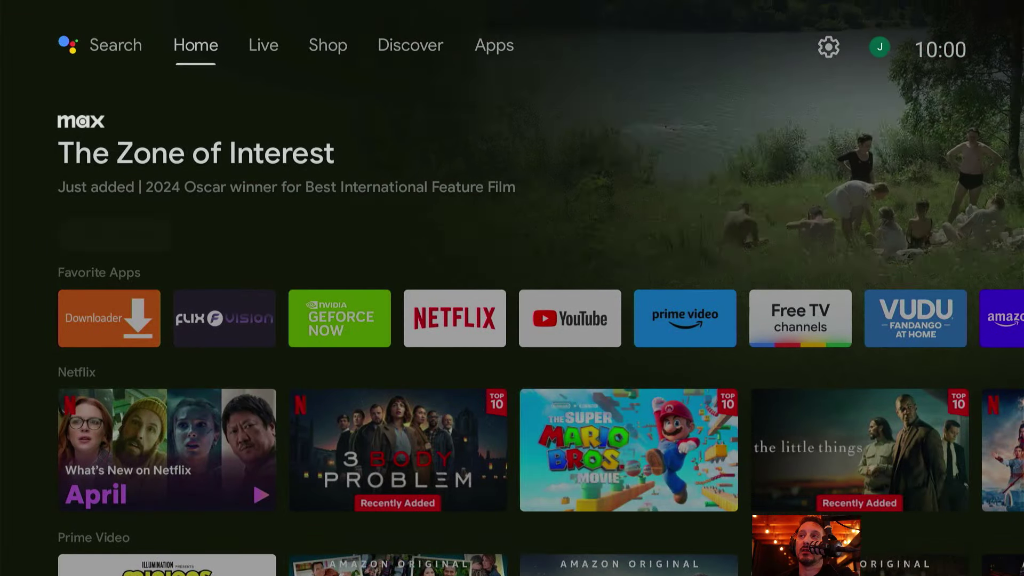
{"action": "key", "text": "Down"}
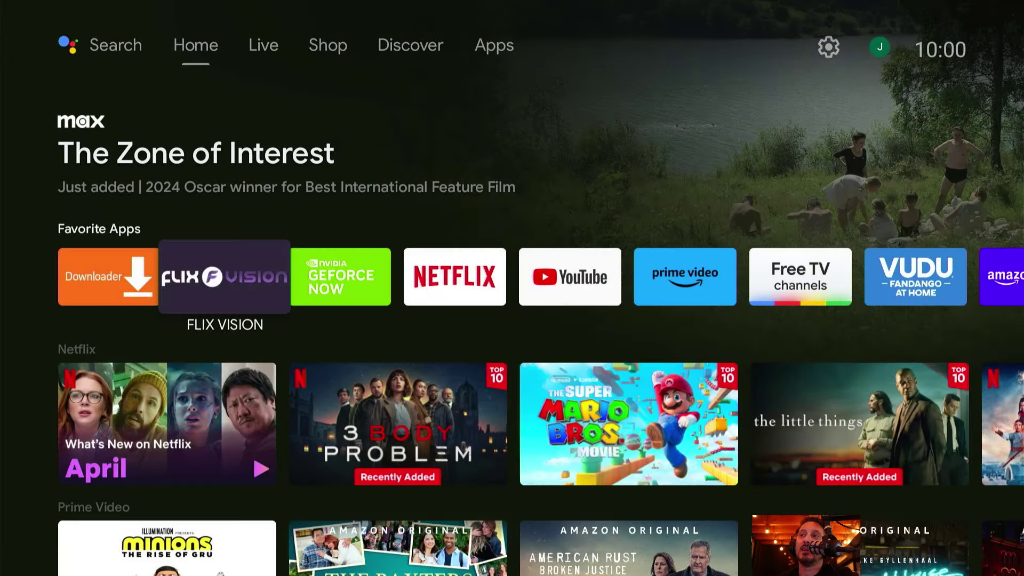
Move Kodi from the end of the Favorite Apps row to the first position, before Downloader.
{"action": "key", "text": "Left"}
{"action": "key", "text": "Right"}
{"action": "key", "text": "Right"}
{"action": "key", "text": "Right"}
{"action": "key", "text": "Right"}
{"action": "key", "text": "Right"}
{"action": "key", "text": "Right"}
{"action": "key", "text": "Right"}
{"action": "key", "text": "Right"}
{"action": "key", "text": "Right"}
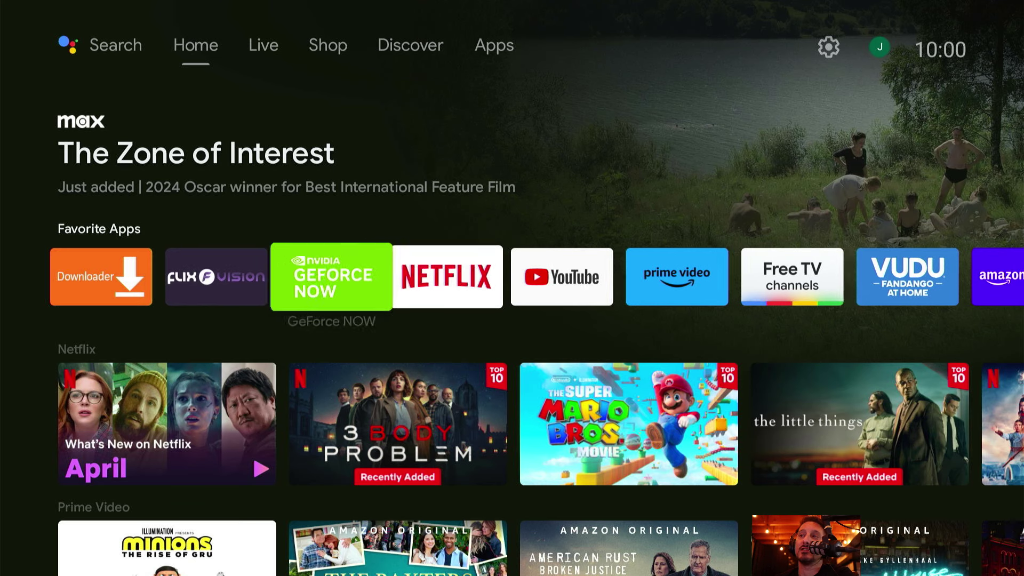
{"action": "key", "text": "Right"}
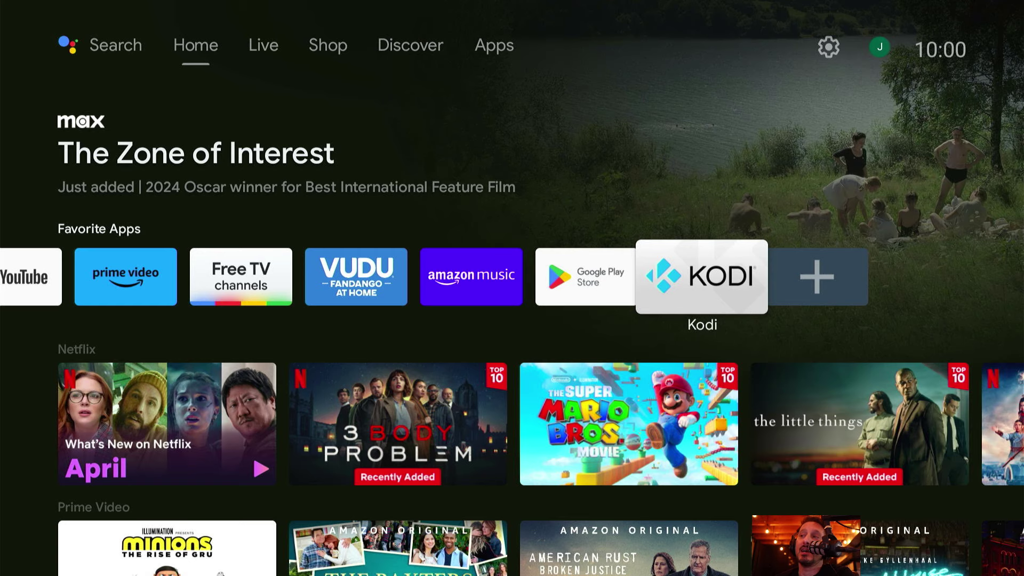
{"action": "key", "text": "Return"}
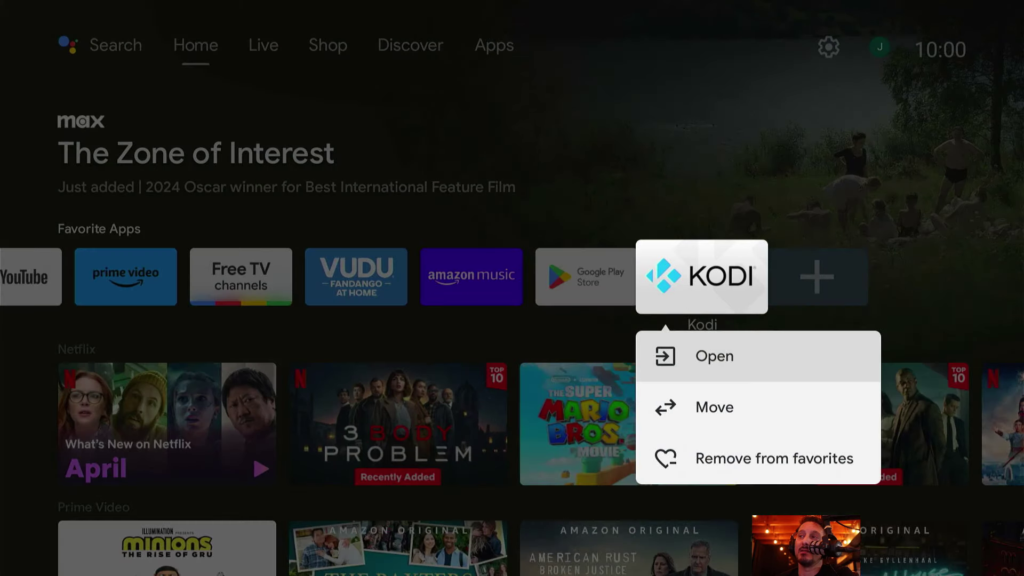
{"action": "key", "text": "Down"}
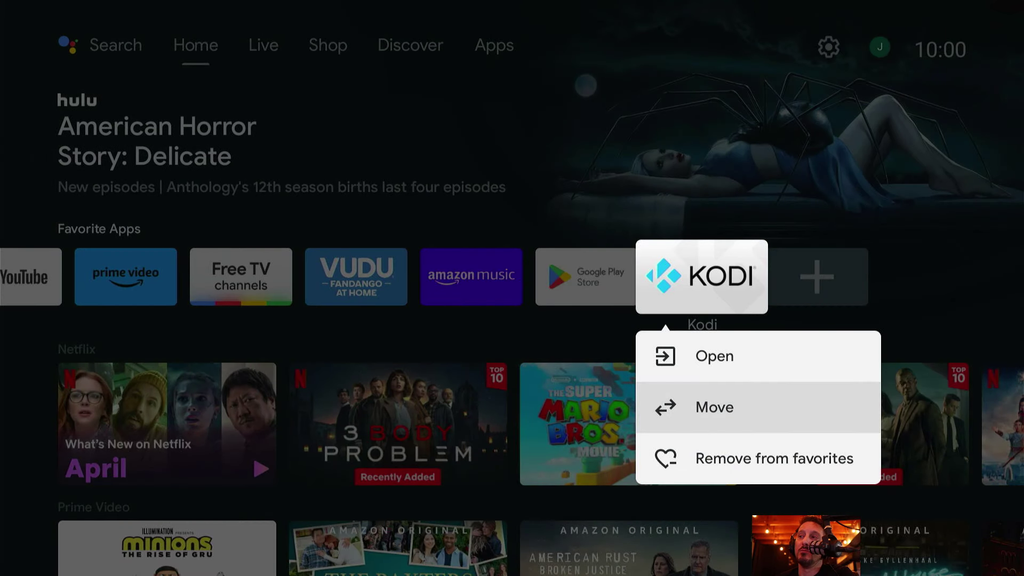
{"action": "key", "text": "Return"}
{"action": "key", "text": "Left"}
{"action": "key", "text": "Left"}
{"action": "key", "text": "Left"}
{"action": "key", "text": "Left"}
{"action": "key", "text": "Left"}
{"action": "key", "text": "Left"}
{"action": "key", "text": "Left"}
{"action": "key", "text": "Left"}
{"action": "key", "text": "Left"}
{"action": "key", "text": "Left"}
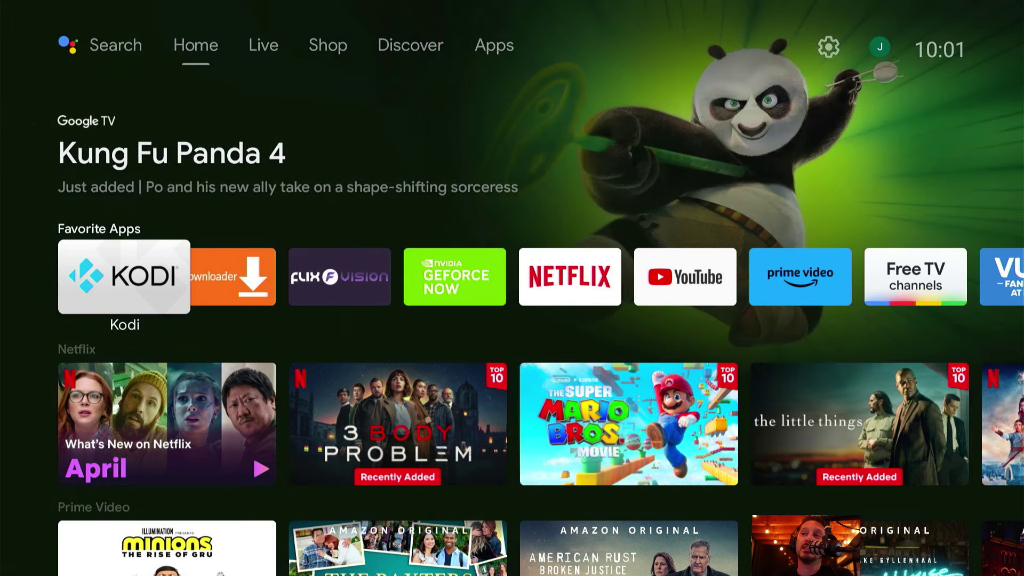
Launch Kodi, allow audio recording while using the app and access to photos and media, and dismiss the version notice.
{"action": "key", "text": "Return"}
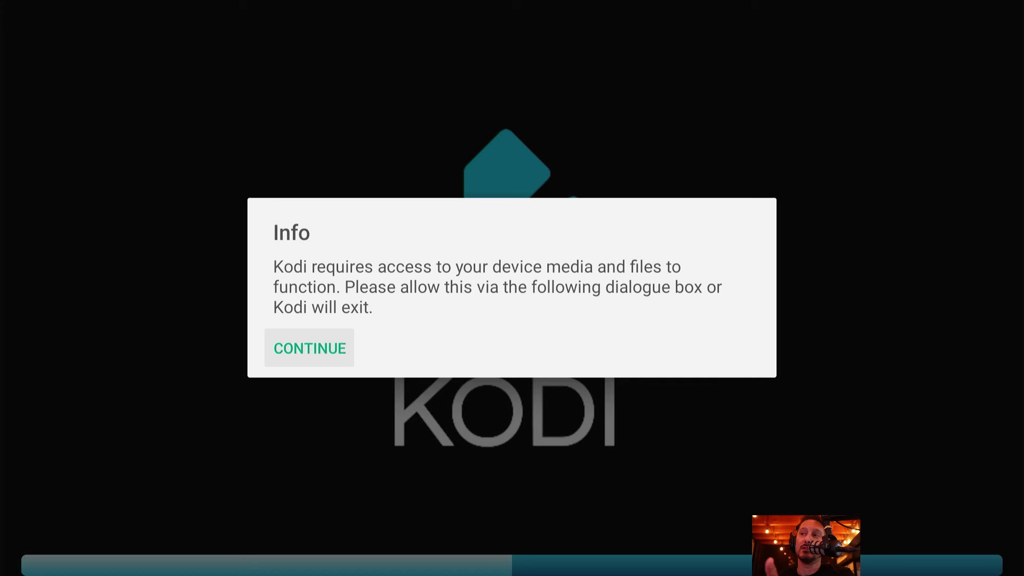
{"action": "key", "text": "Return"}
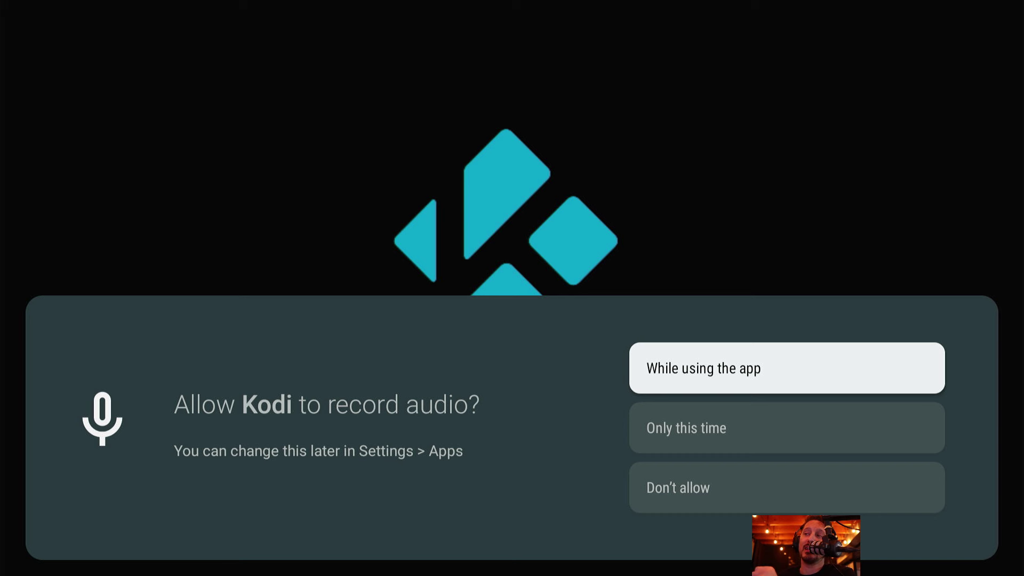
{"action": "key", "text": "Return"}
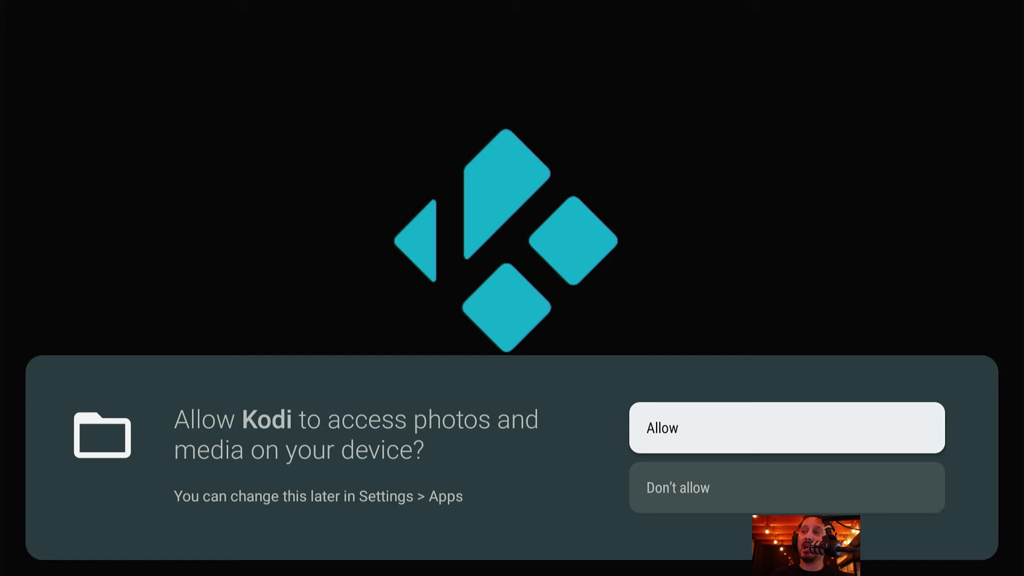
{"action": "key", "text": "Return"}
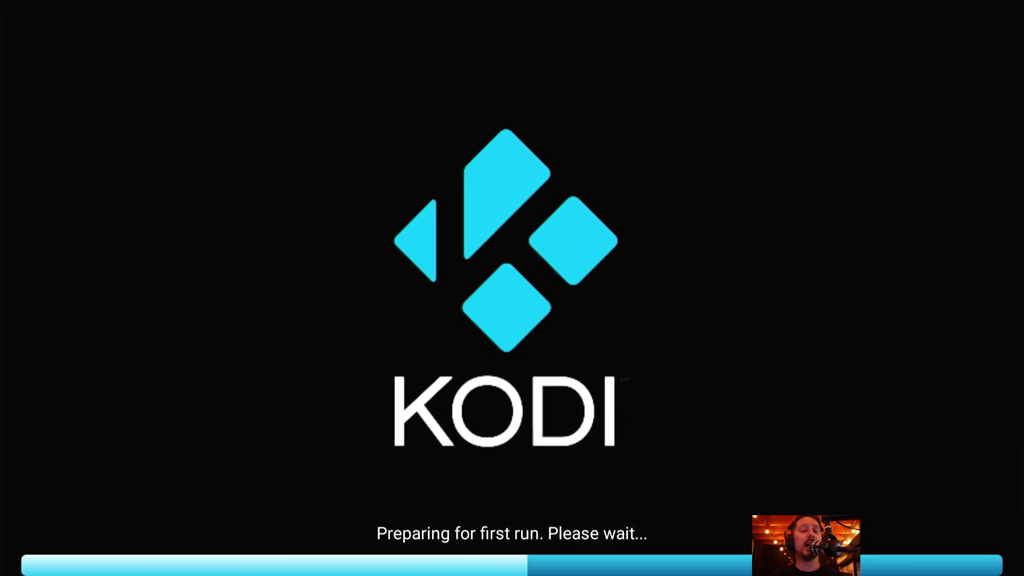
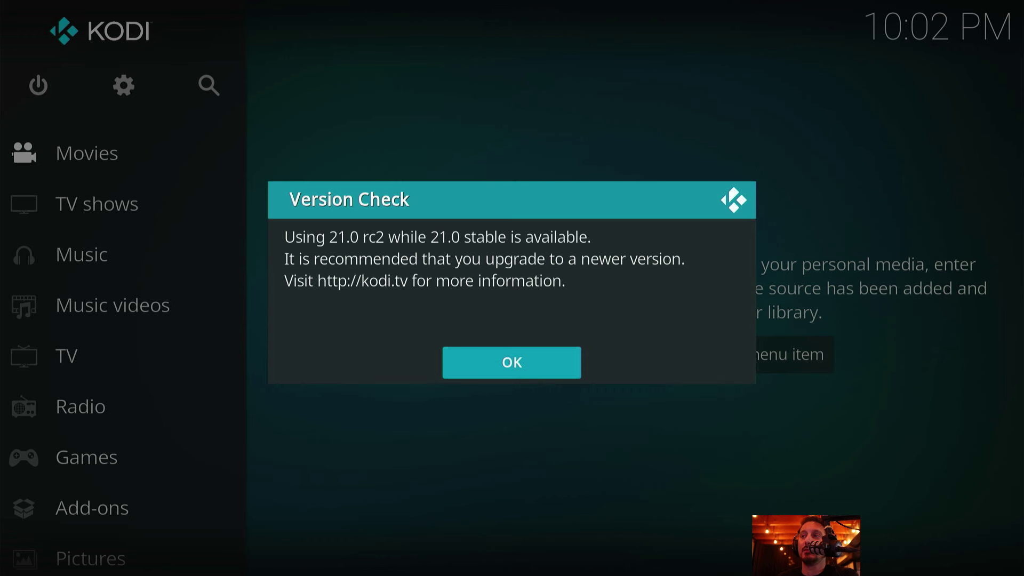
{"action": "key", "text": "Return"}
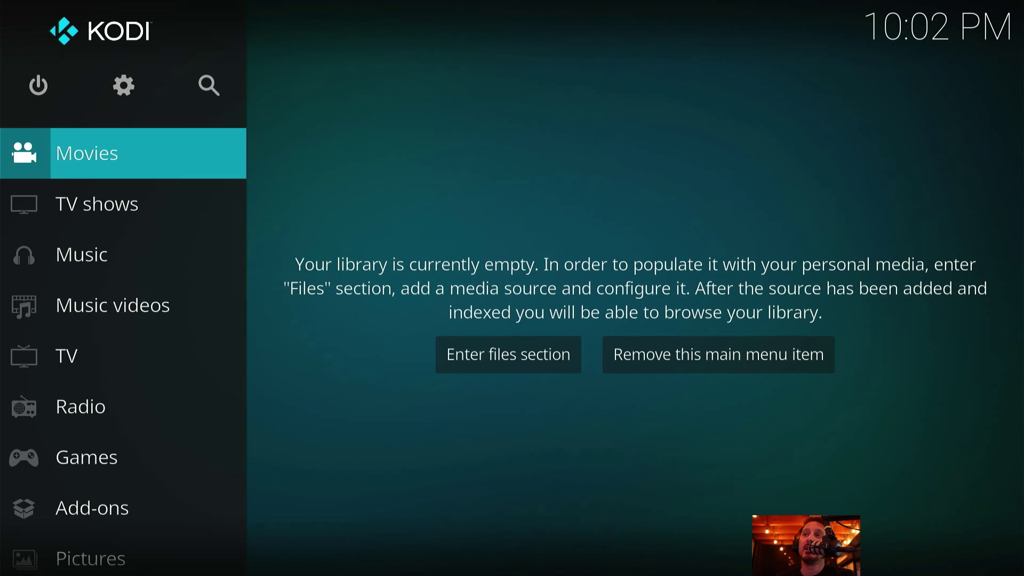
Open the System category of Kodi's settings.
{"action": "key", "text": "Up"}
{"action": "key", "text": "Right"}
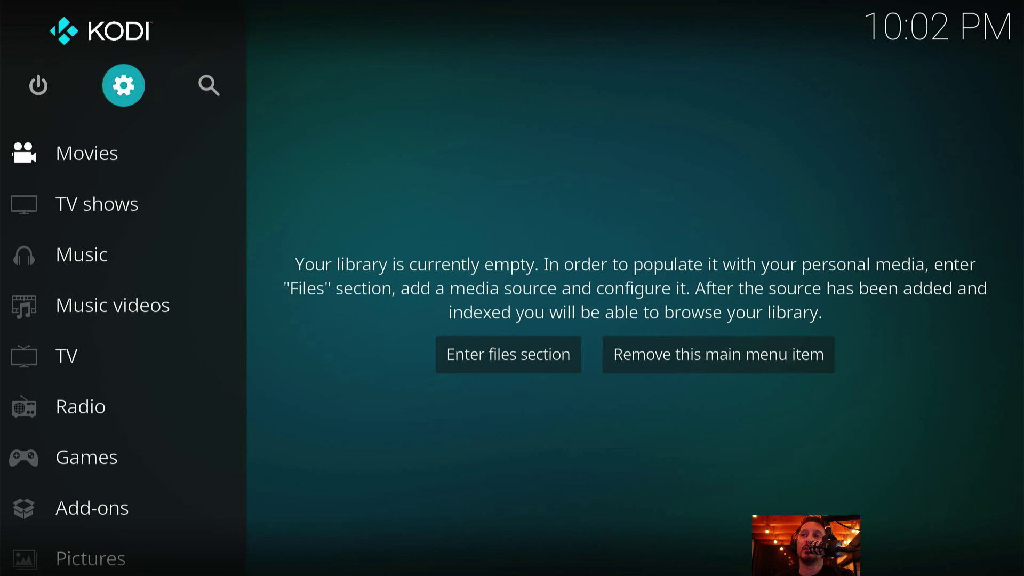
{"action": "key", "text": "Return"}
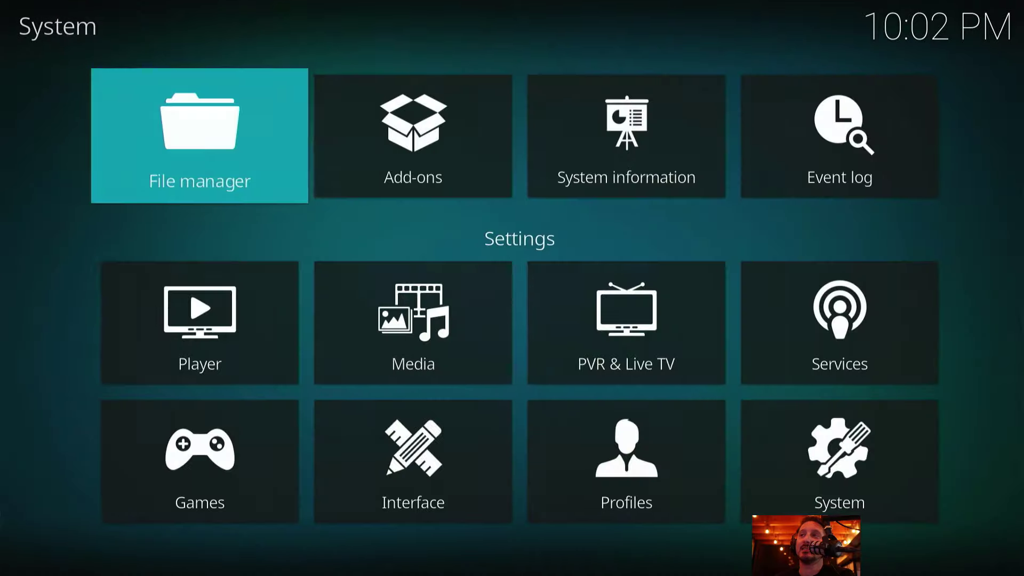
{"action": "key", "text": "Down"}
{"action": "key", "text": "Down"}
{"action": "key", "text": "Right"}
{"action": "key", "text": "Right"}
{"action": "key", "text": "Right"}
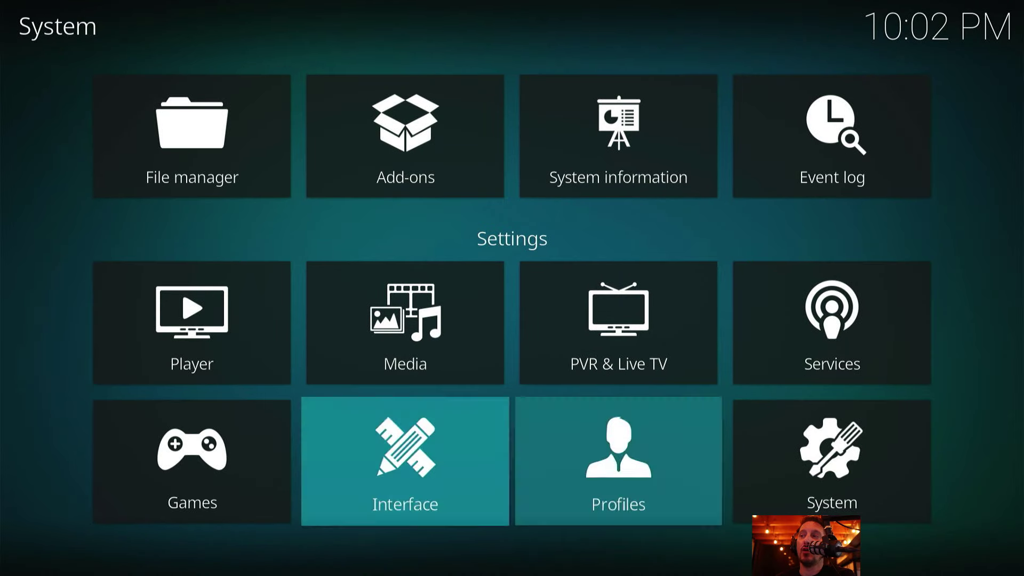
{"action": "key", "text": "Return"}
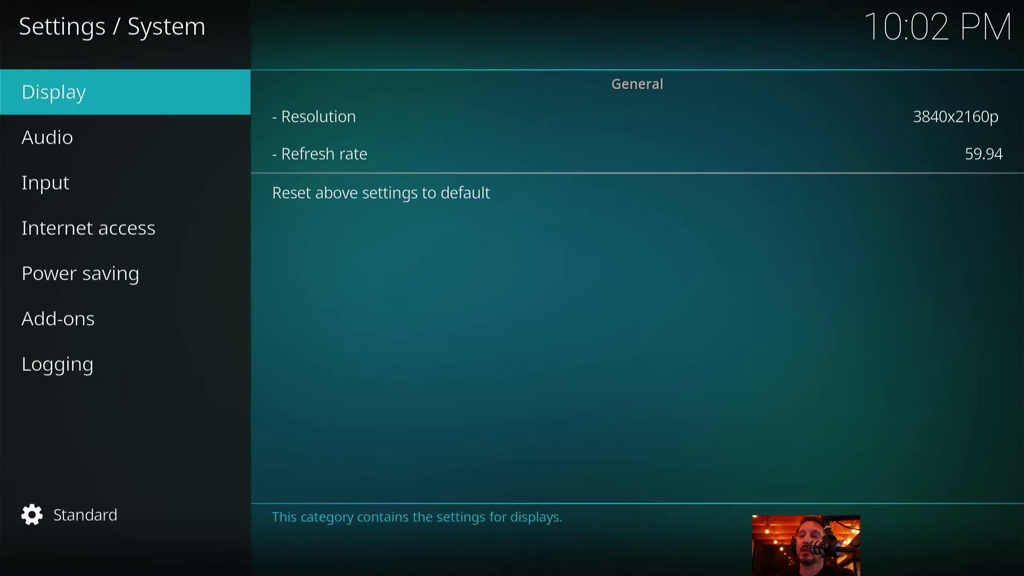
Enable Unknown sources in the Add-ons settings and accept the warning.
{"action": "key", "text": "Down"}
{"action": "key", "text": "Down"}
{"action": "key", "text": "Down"}
{"action": "key", "text": "Down"}
{"action": "key", "text": "Down"}
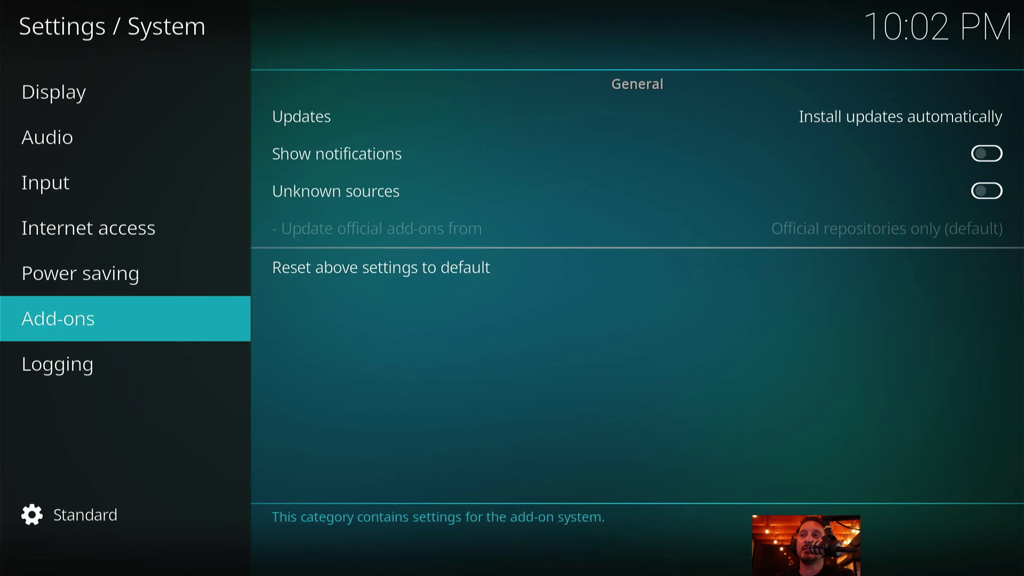
{"action": "key", "text": "Right"}
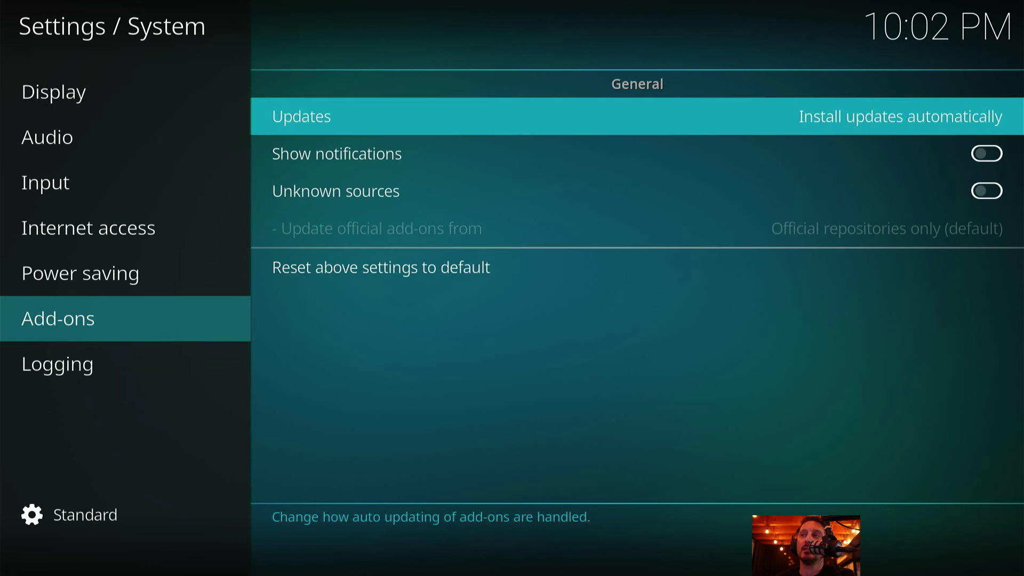
{"action": "key", "text": "Down"}
{"action": "key", "text": "Down"}
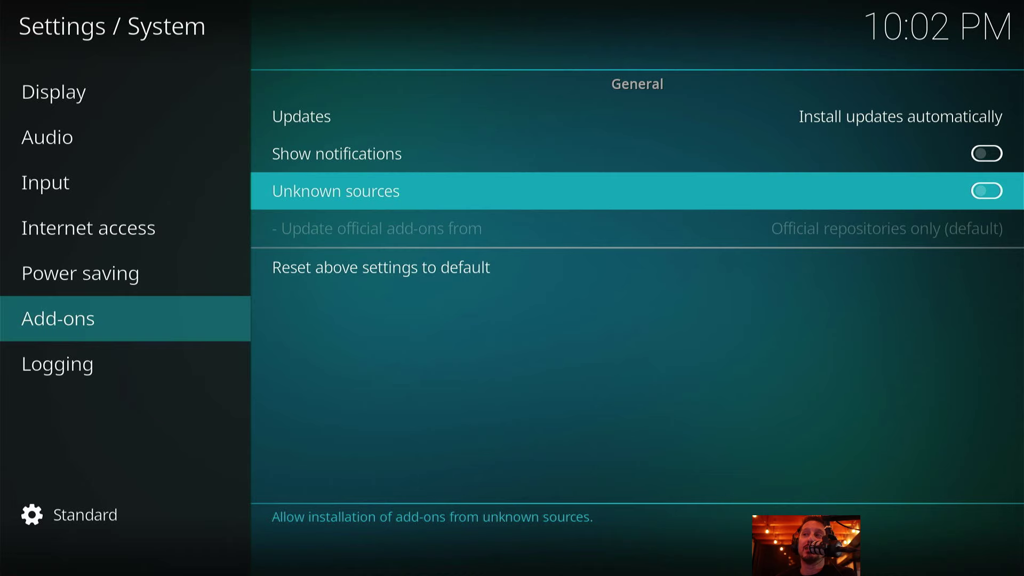
{"action": "key", "text": "Return"}
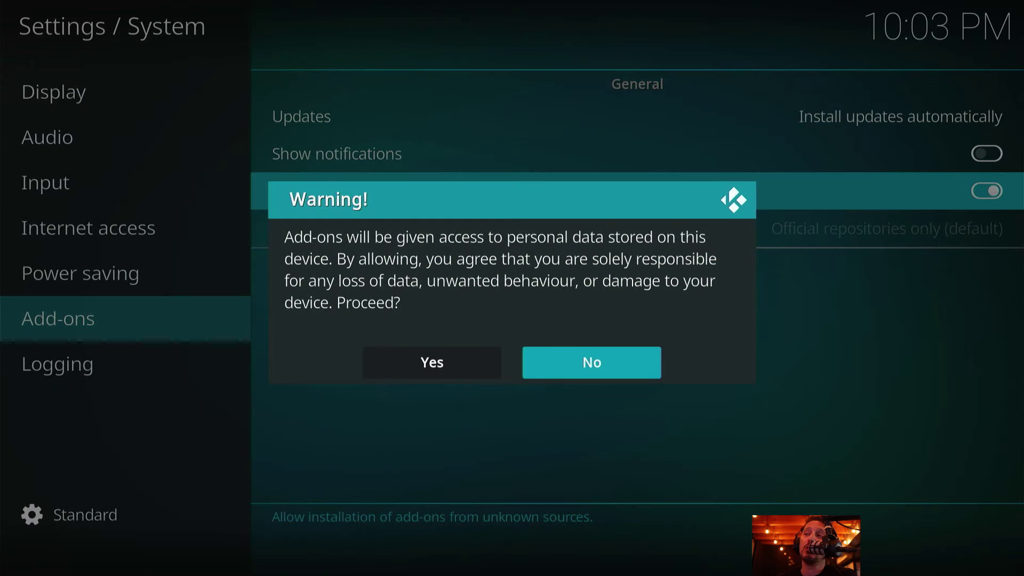
{"action": "key", "text": "Left"}
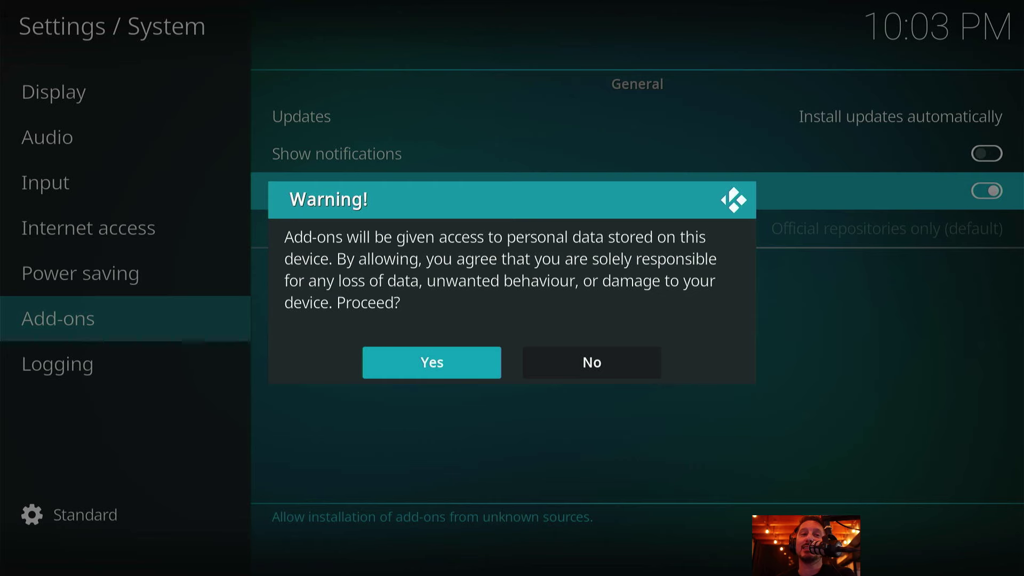
{"action": "key", "text": "Return"}
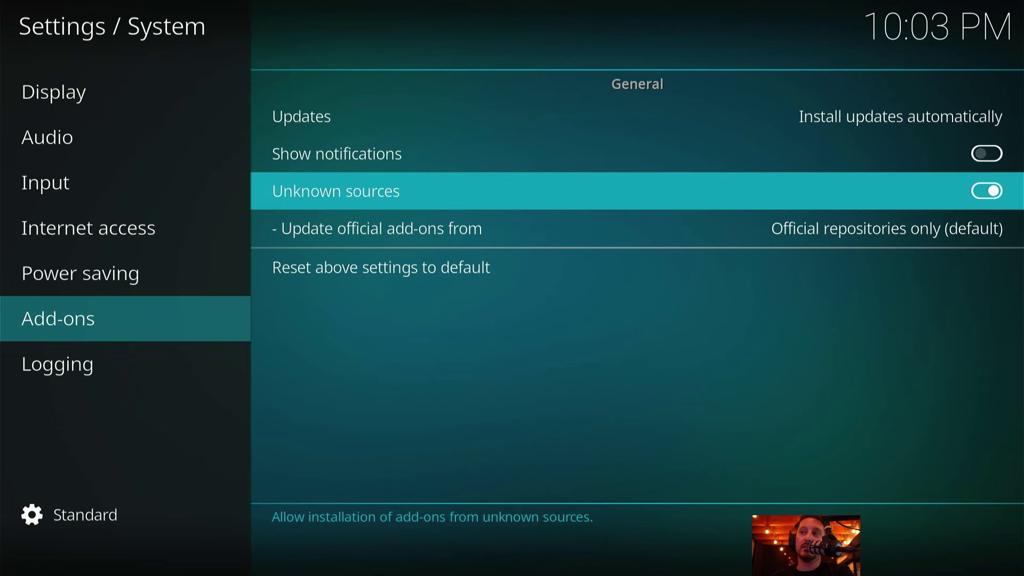
Go to Kodi's file manager, start adding a file source and open its path for entry.
{"action": "key", "text": "Escape"}
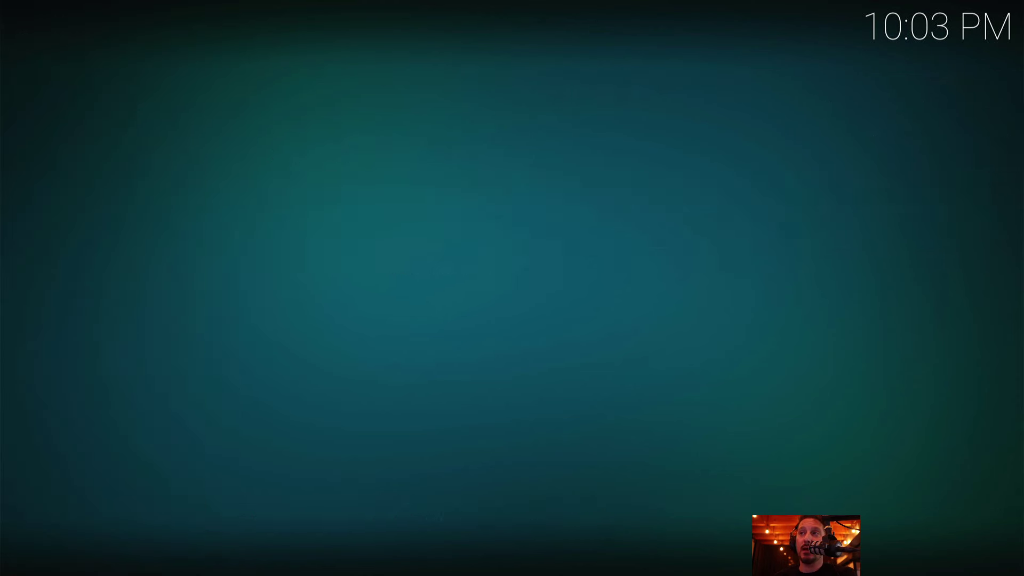
{"action": "key", "text": "Left"}
{"action": "key", "text": "Left"}
{"action": "key", "text": "Left"}
{"action": "key", "text": "Up"}
{"action": "key", "text": "Up"}
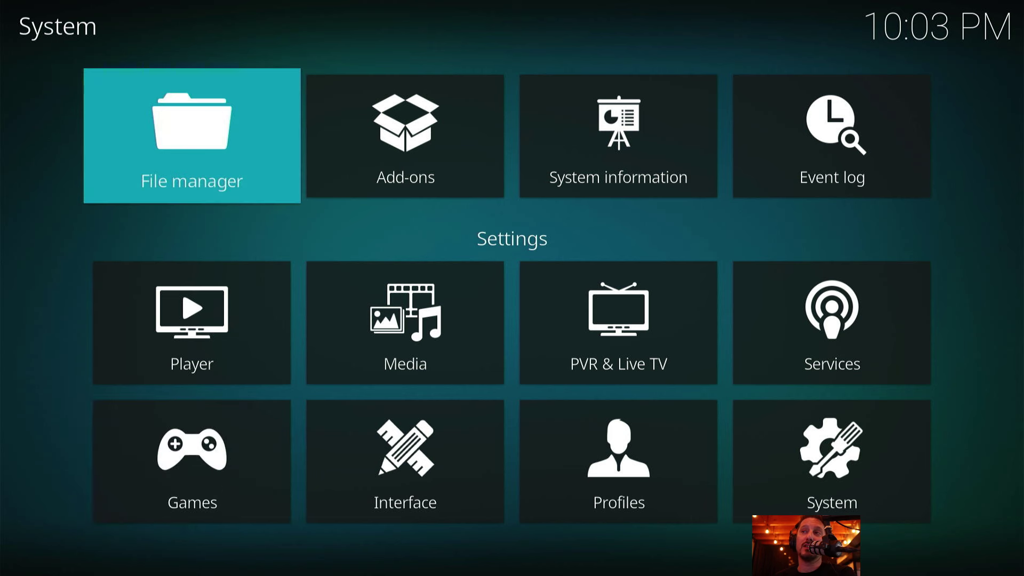
{"action": "key", "text": "Return"}
{"action": "key", "text": "Down"}
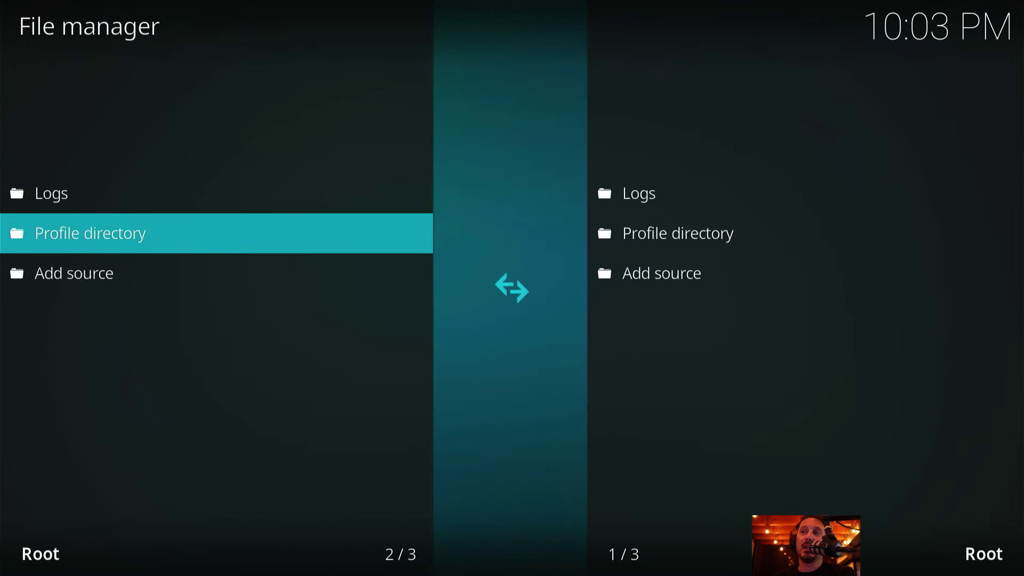
{"action": "key", "text": "Down"}
{"action": "key", "text": "Return"}
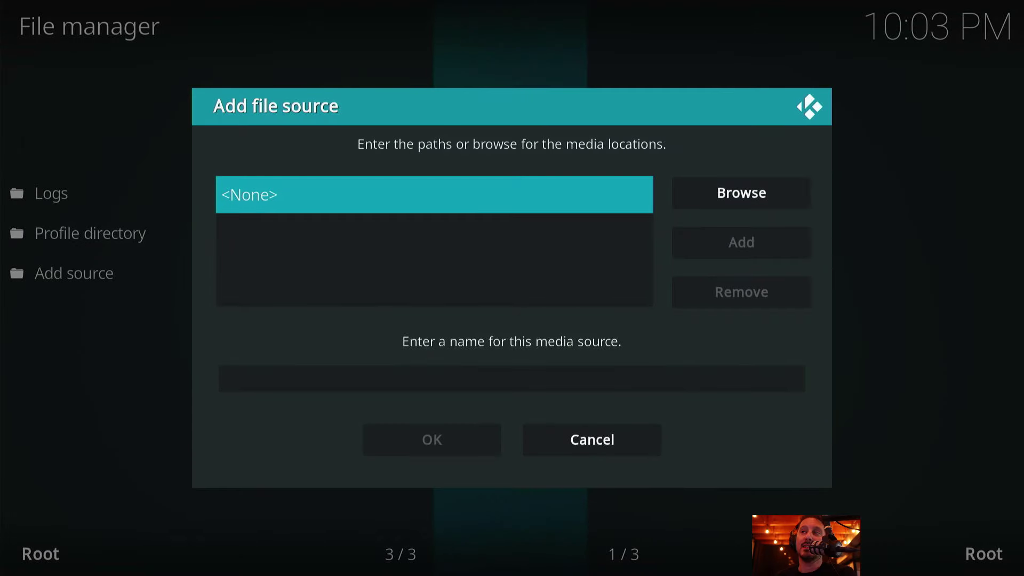
{"action": "key", "text": "Return"}
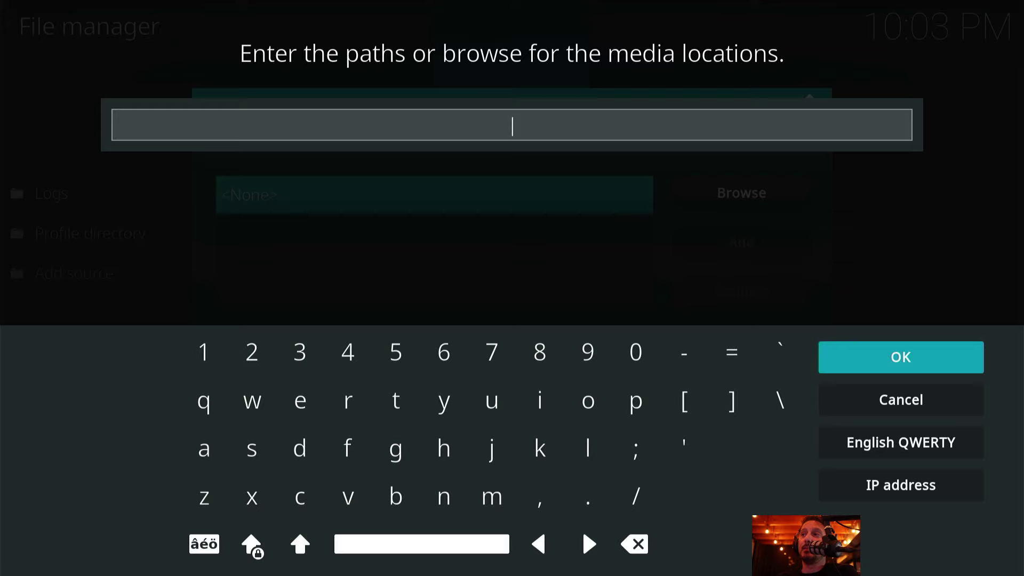
Cancel the path entry and the new file source, and return to Kodi's home screen.
{"action": "key", "text": "Down"}
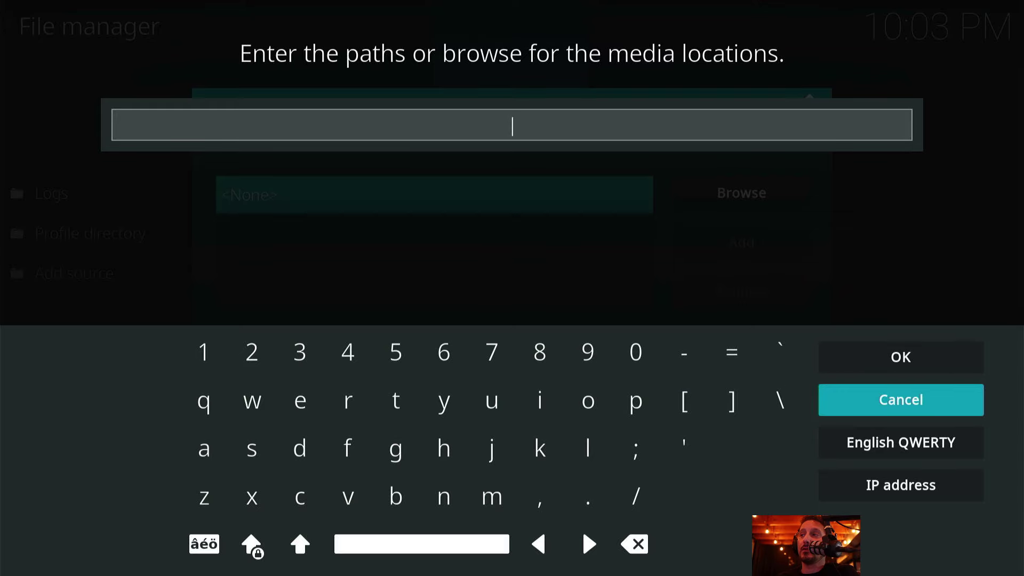
{"action": "key", "text": "Return"}
{"action": "key", "text": "Escape"}
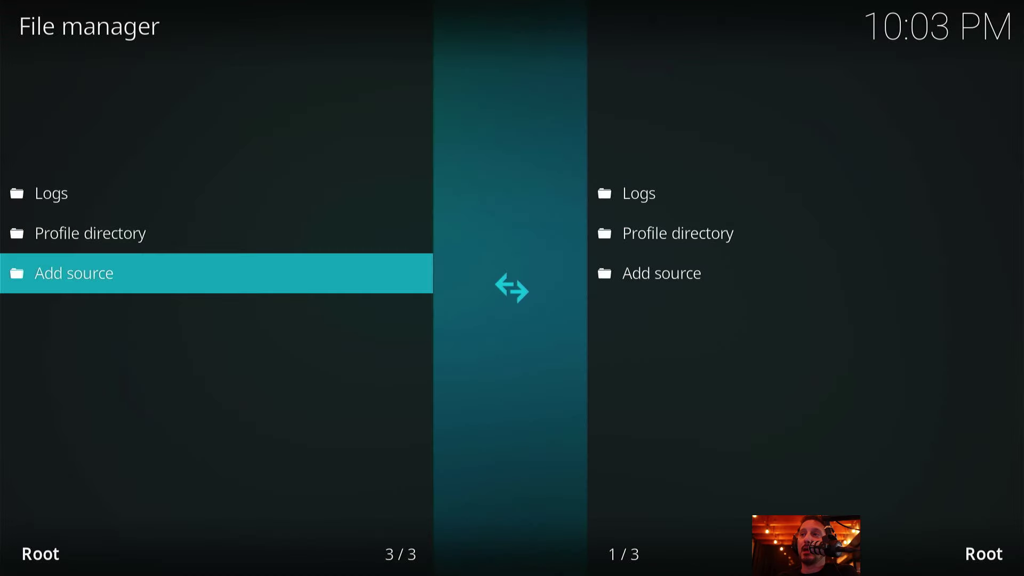
{"action": "key", "text": "Escape"}
{"action": "key", "text": "Escape"}
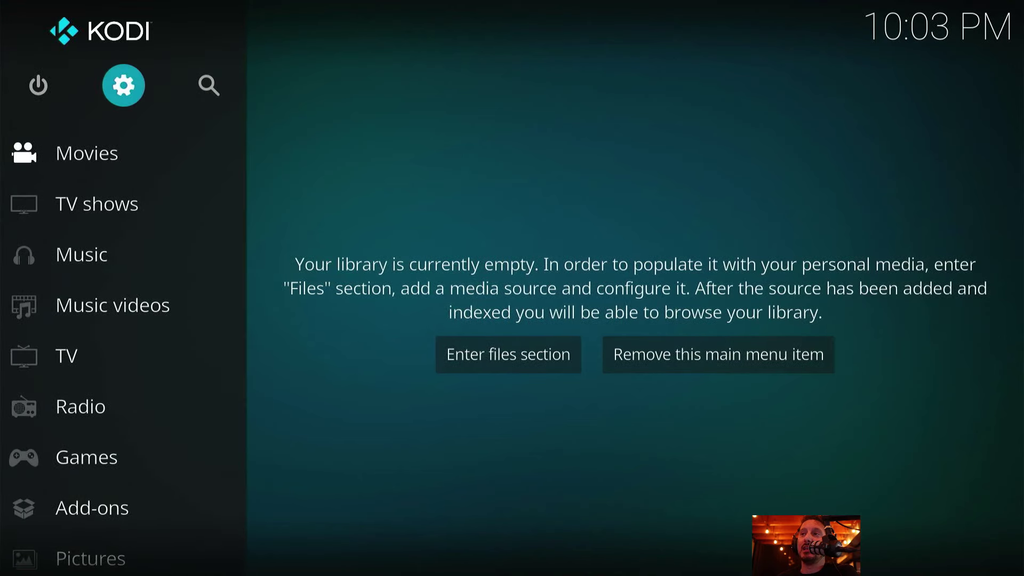
{"action": "key", "text": "Down"}
{"action": "key", "text": "Down"}
{"action": "key", "text": "Down"}
{"action": "key", "text": "Down"}
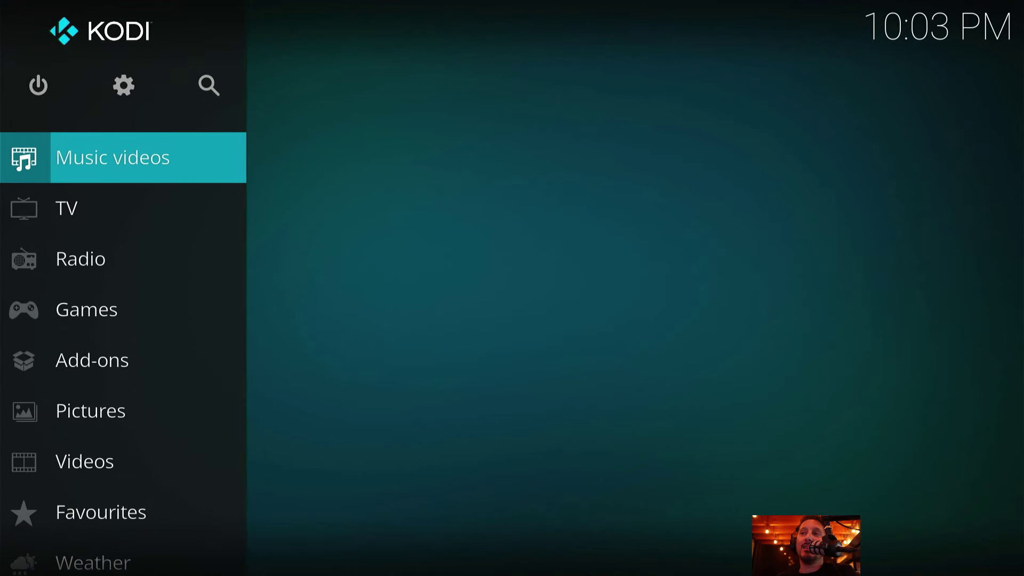
{"action": "key", "text": "Up"}
{"action": "key", "text": "Up"}
{"action": "key", "text": "Up"}
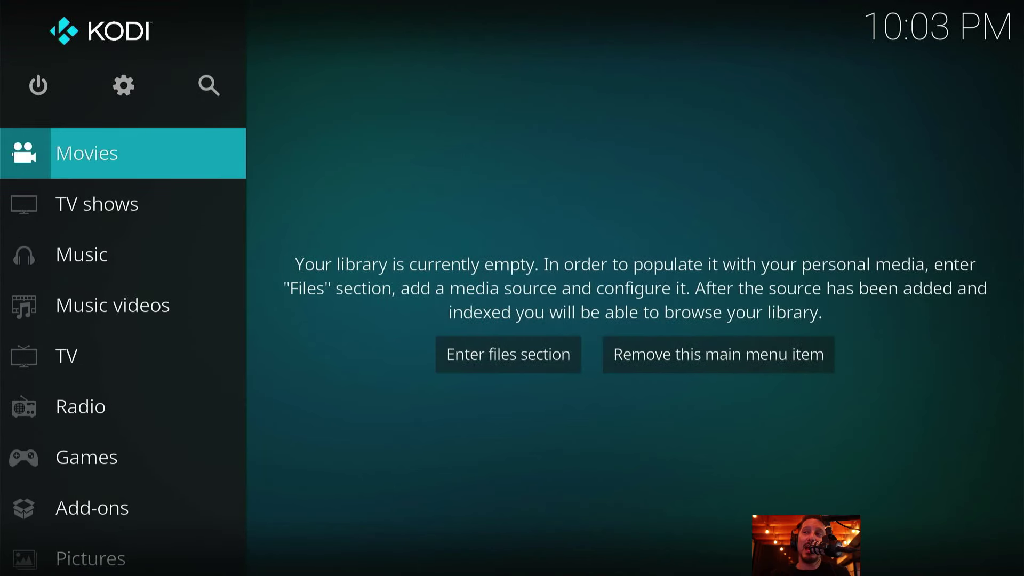